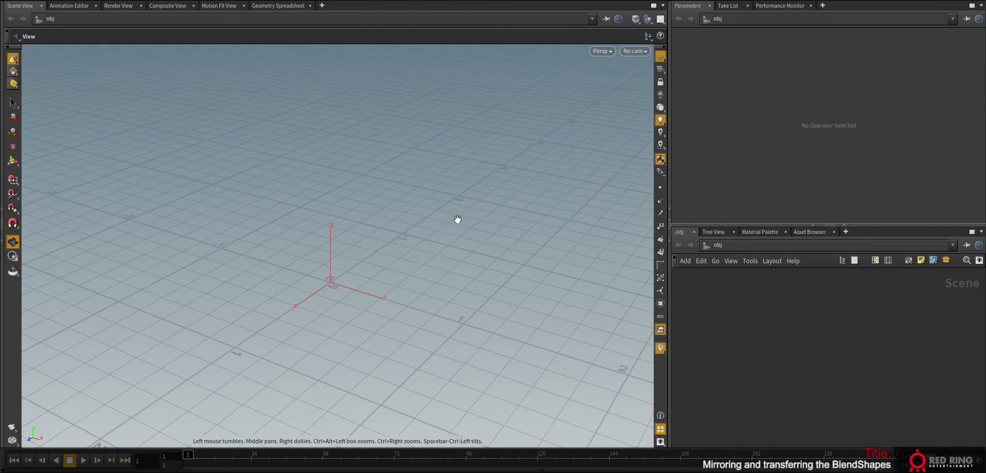
- Create a sphere geometry object at the world origin
right_click_drag(387, 292, 478, 229)
middle_click_drag(477, 229, 428, 269)
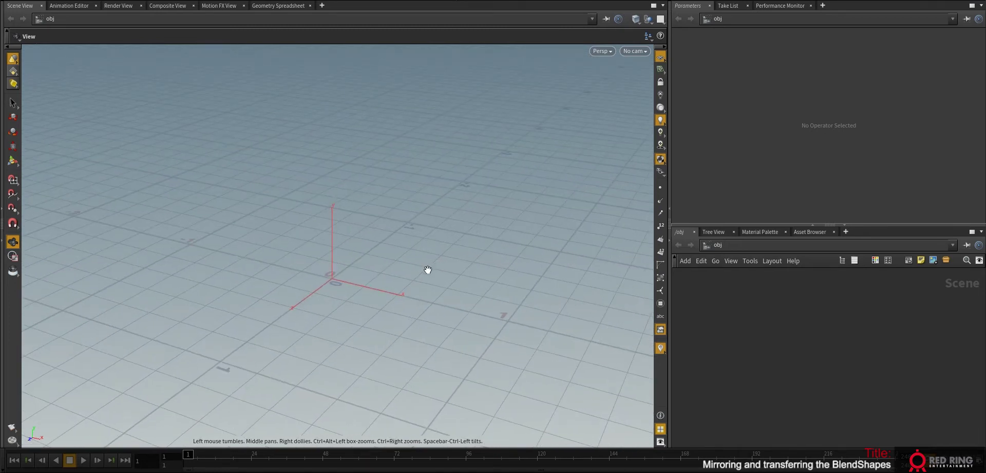
middle_click_drag(409, 301, 374, 272)
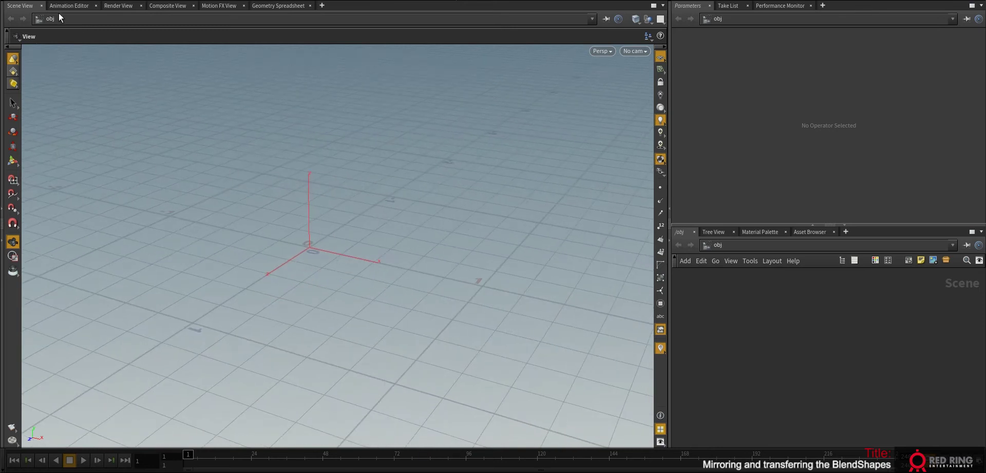
left_click(31, 1, "ctrl")
left_click_drag(421, 220, 463, 287, "alt")
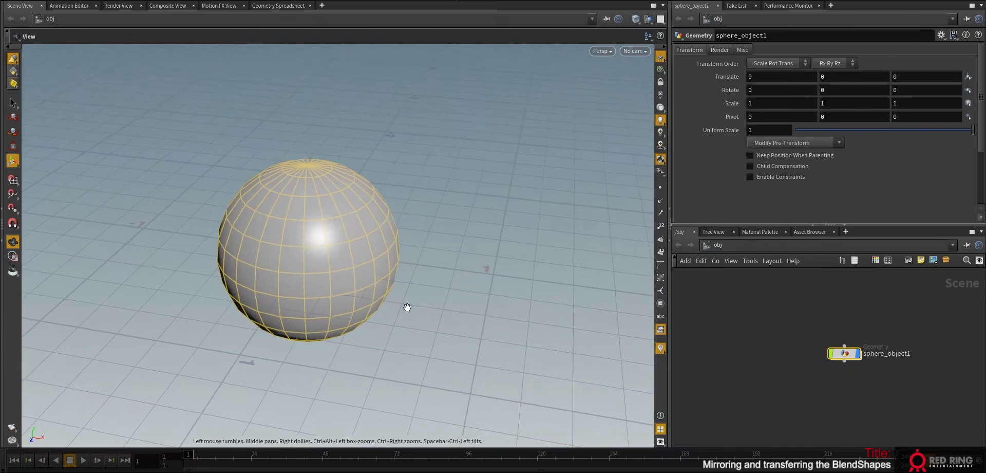
right_click_drag(407, 308, 365, 299, "alt")
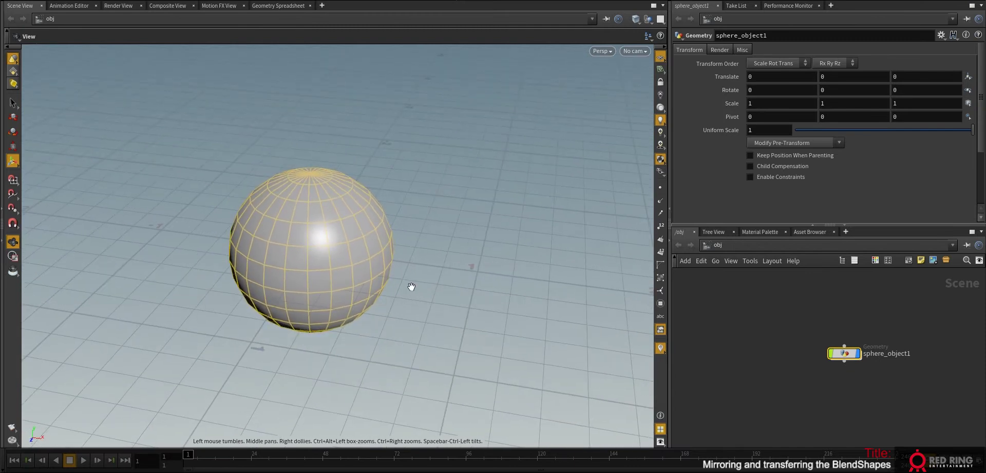
middle_click_drag(644, 305, 656, 318, "alt")
key("Return")
- Inside the sphere object's network, add an Edit node after sphere1 and make it the displayed node
left_click_drag(749, 225, 749, 164)
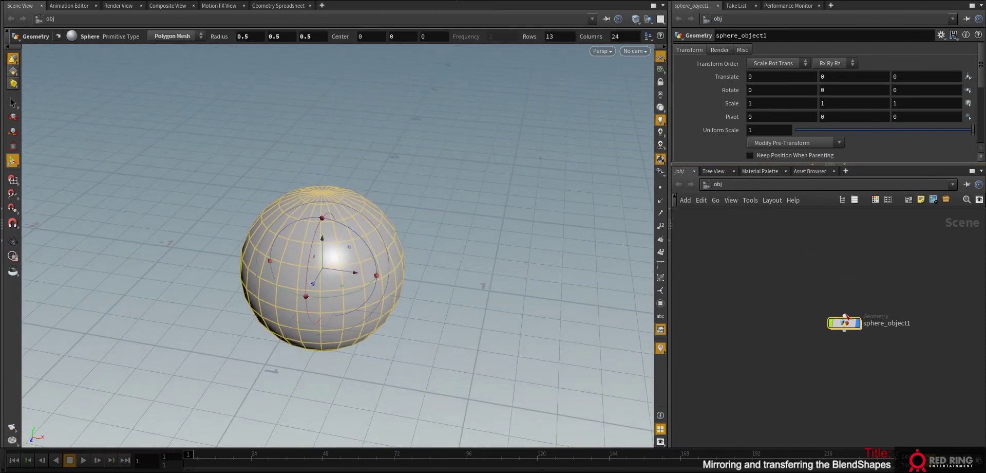
middle_click_drag(803, 348, 750, 350)
double_click(792, 325)
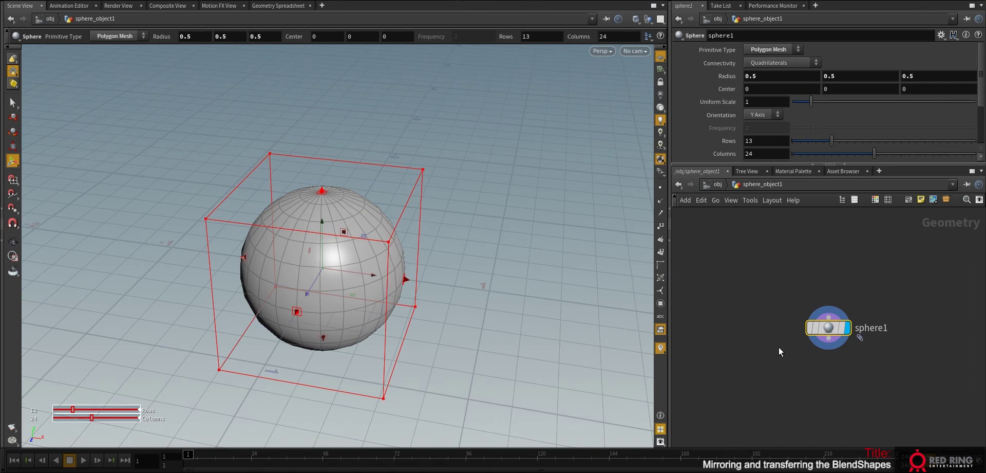
key("Tab")
mouse_move(843, 160)
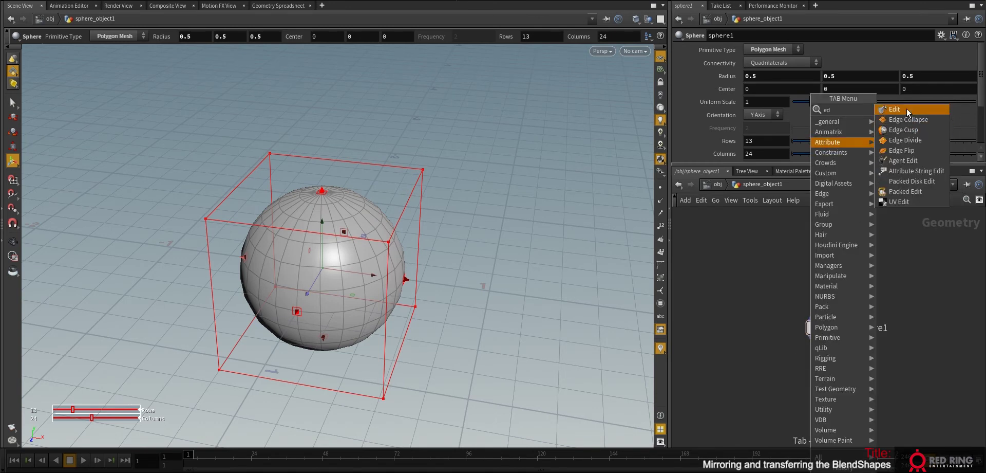
left_click(903, 106)
left_click(827, 374)
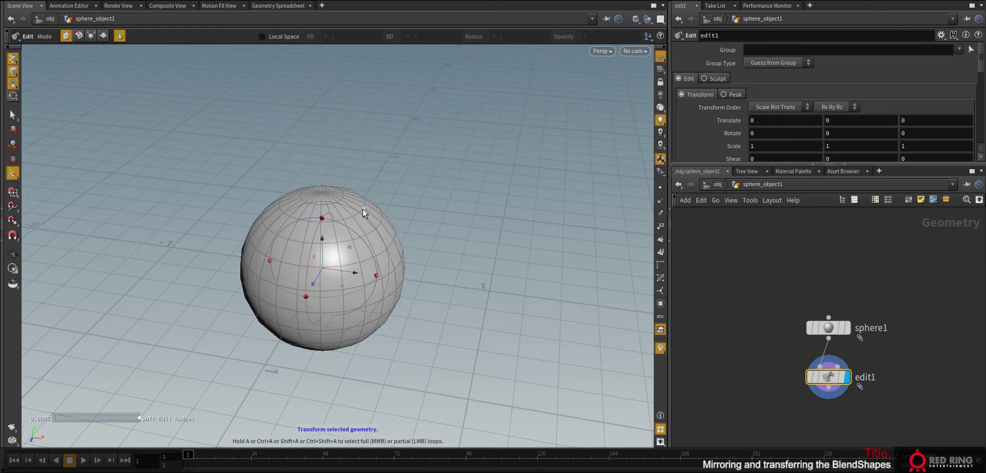
- Pull one upper side point of the sphere outward by about 0.22 in X and 0.46 in Y, with Soft Radius 0.285
left_click(370, 196)
left_click_drag(400, 200, 444, 135)
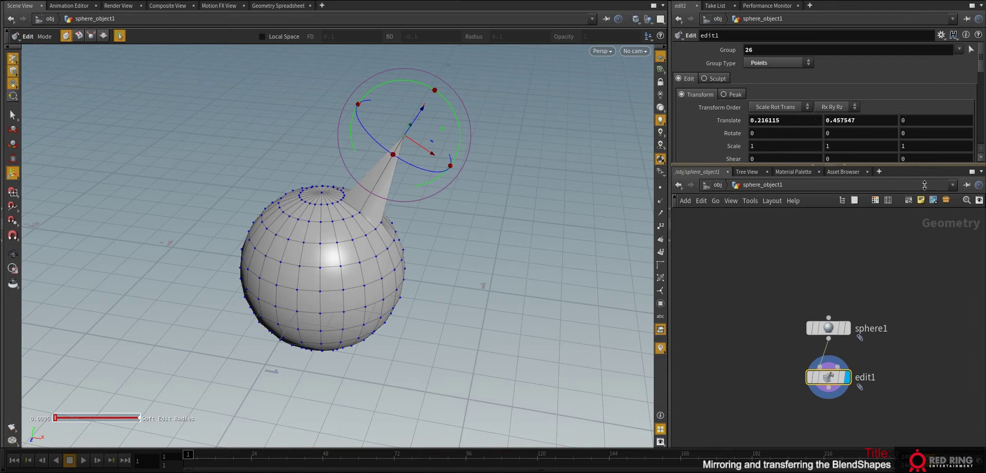
left_click_drag(920, 163, 869, 268)
left_click_drag(803, 254, 848, 265)
left_click_drag(493, 272, 408, 238, "alt")
middle_click_drag(404, 279, 433, 279, "alt")
key("Return")
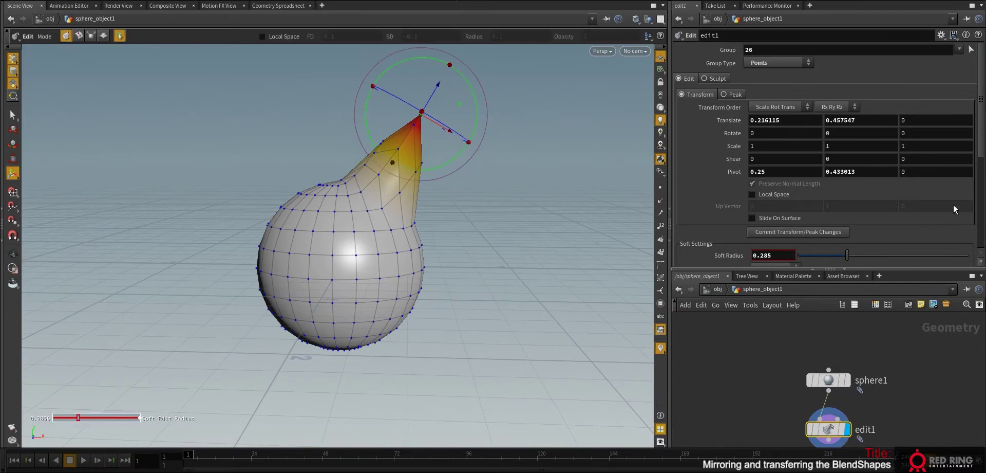
- Try the Edit node's Use Mirror option on the pulled spike, with the mirror axis along X
scroll(981, 144, "down", 5)
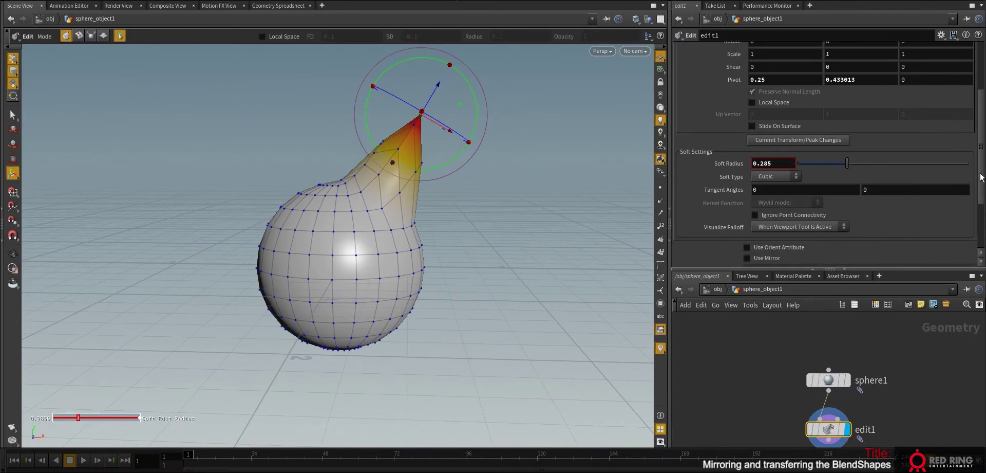
scroll(821, 231, "down", 3)
left_click(749, 205)
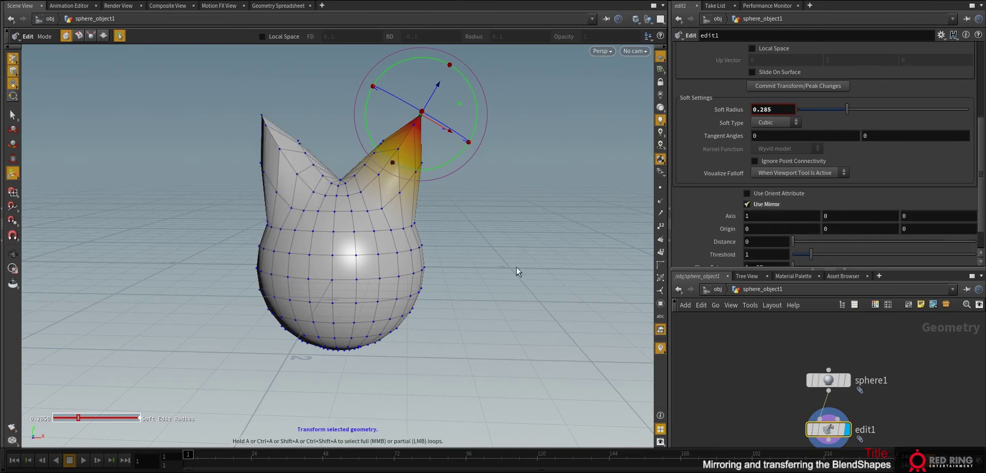
key("Escape")
left_click_drag(458, 271, 436, 297, "alt")
left_click_drag(453, 182, 485, 227)
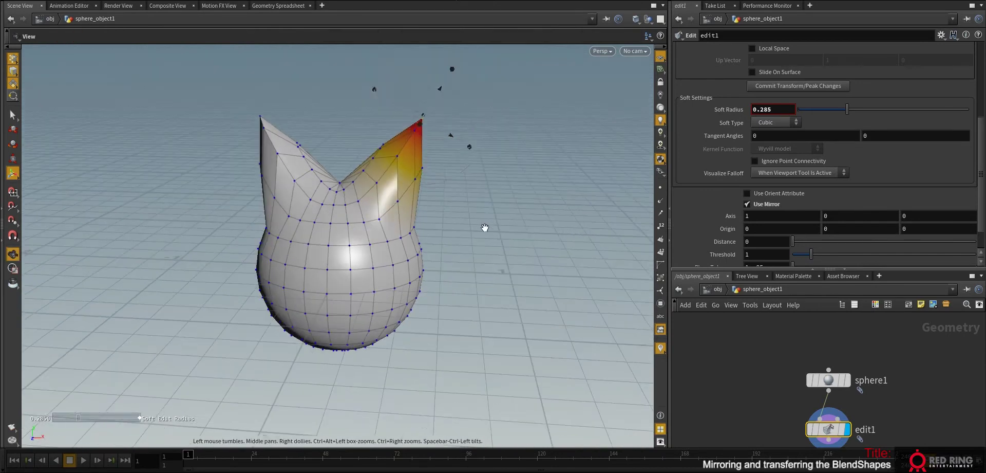
left_click(747, 204)
- Lower the spike's tip and pull two points beneath it outward to form a one-sided bulge on the sphere
left_click_drag(463, 238, 436, 279)
left_click_drag(464, 137, 477, 173)
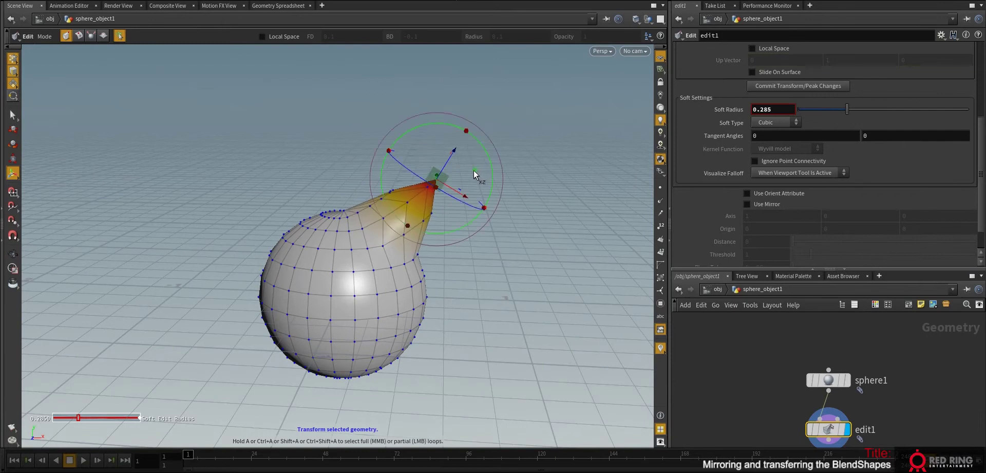
left_click(417, 255)
left_click_drag(445, 230, 480, 227)
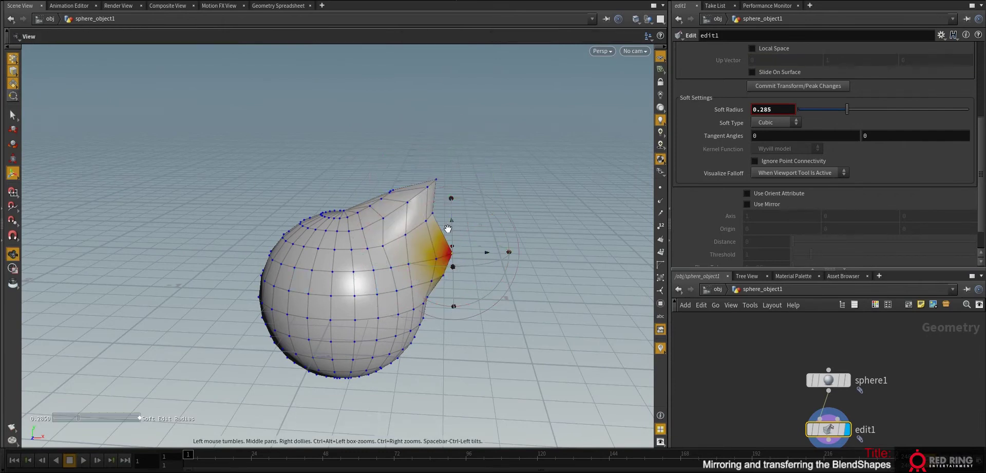
left_click(433, 211)
left_click_drag(455, 182, 487, 174)
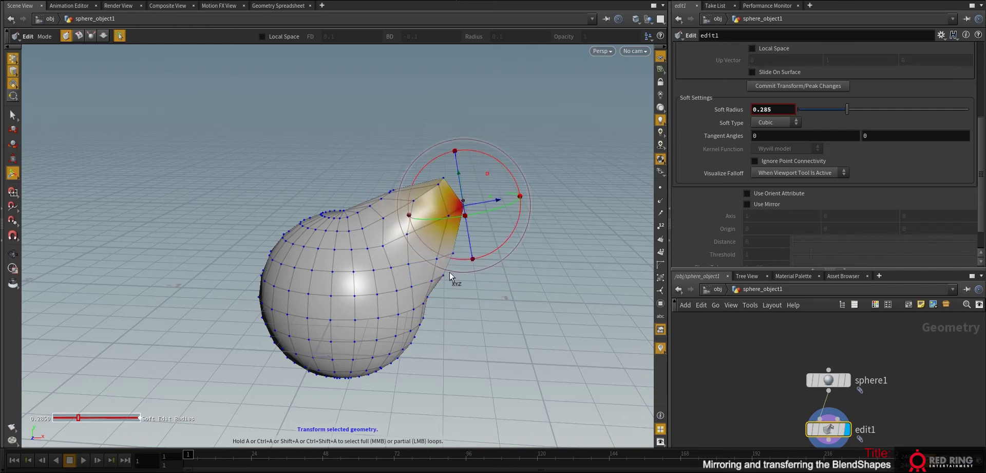
right_click_drag(452, 281, 423, 278, "alt")
left_click_drag(423, 277, 471, 331, "alt")
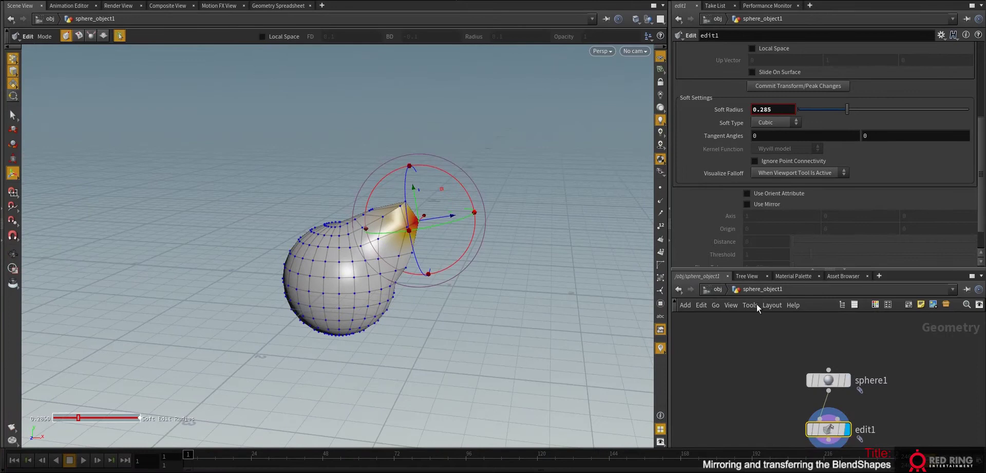
- Automatically arrange the sphere1 and edit1 nodes in the network
left_click_drag(761, 268, 769, 183)
middle_click_drag(760, 385, 729, 319)
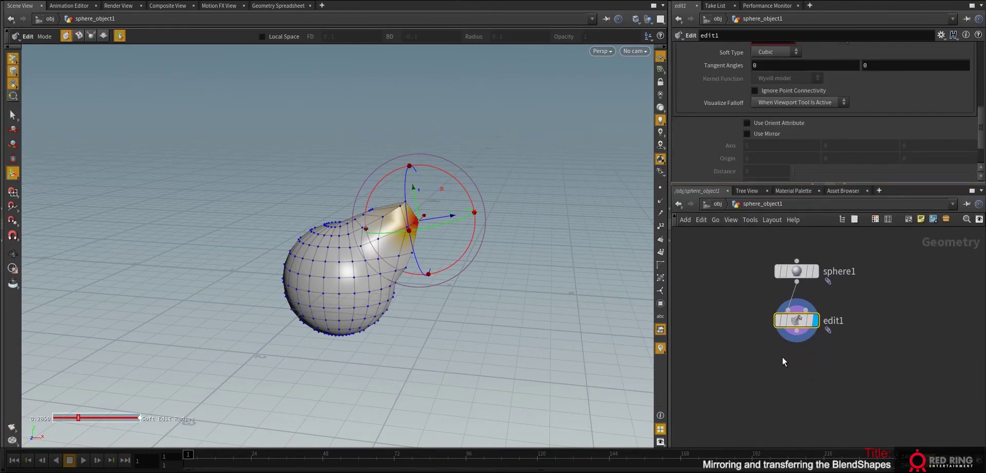
key("l")
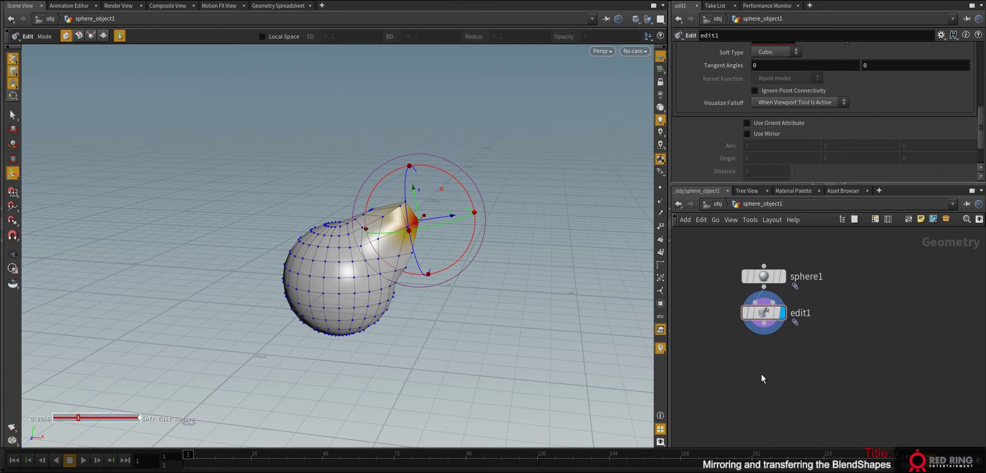
middle_click_drag(778, 371, 822, 358)
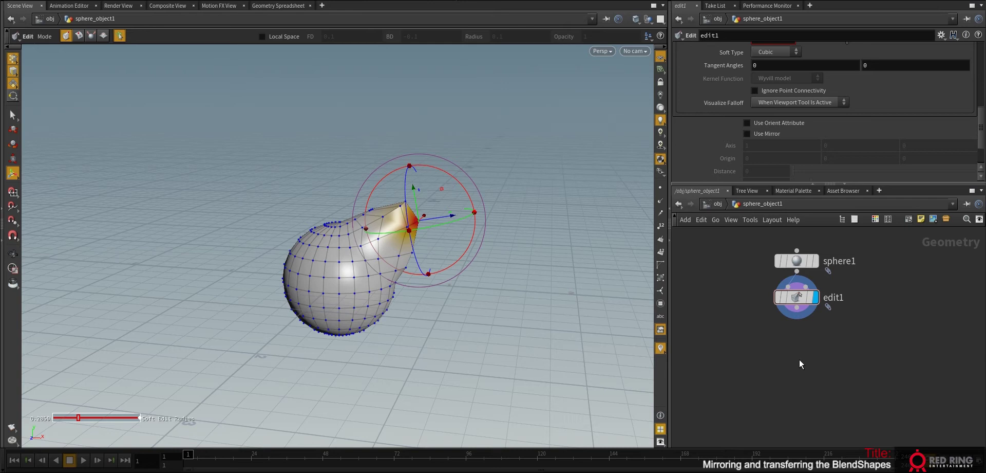
- Add a Lattice node below edit1, wire edit1 into its first input, and display the Lattice node
key("Tab")
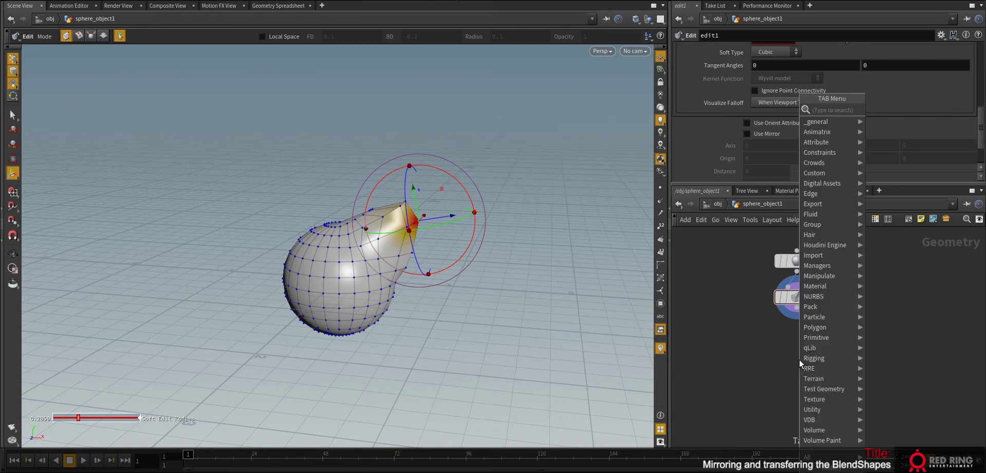
type("la")
left_click(880, 109)
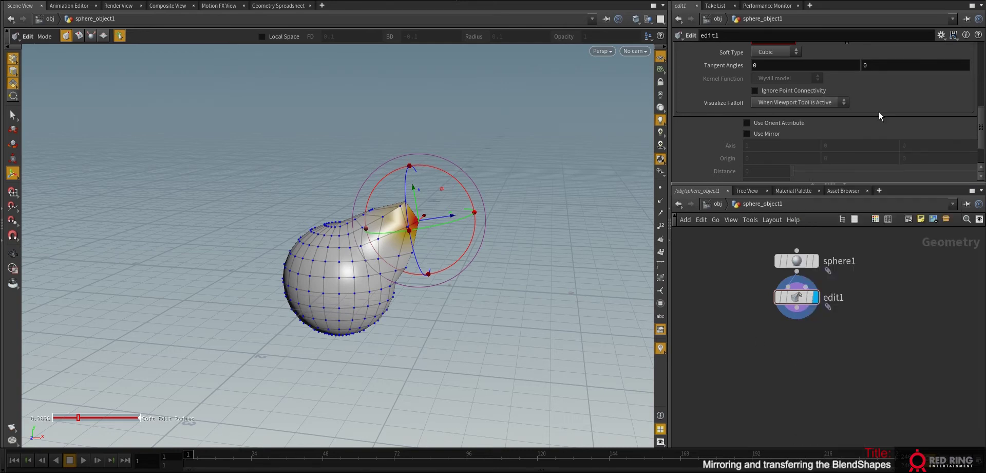
left_click(794, 349)
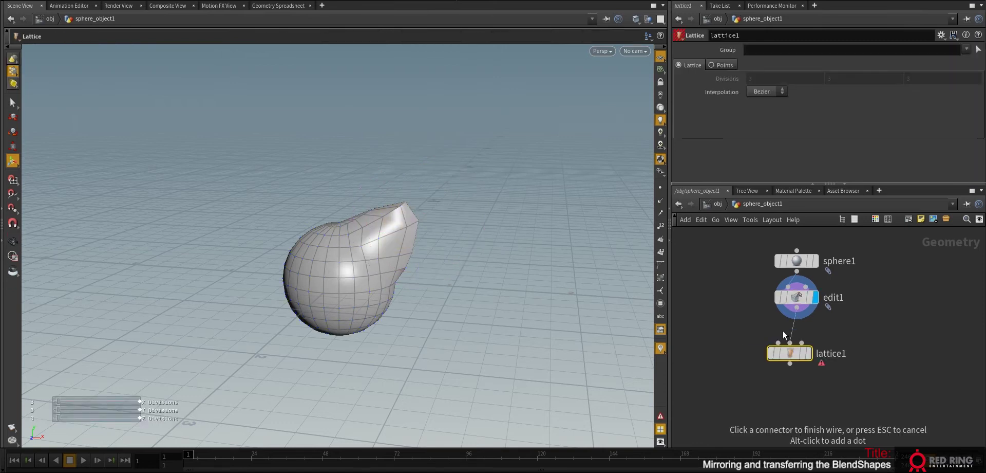
left_click(779, 342)
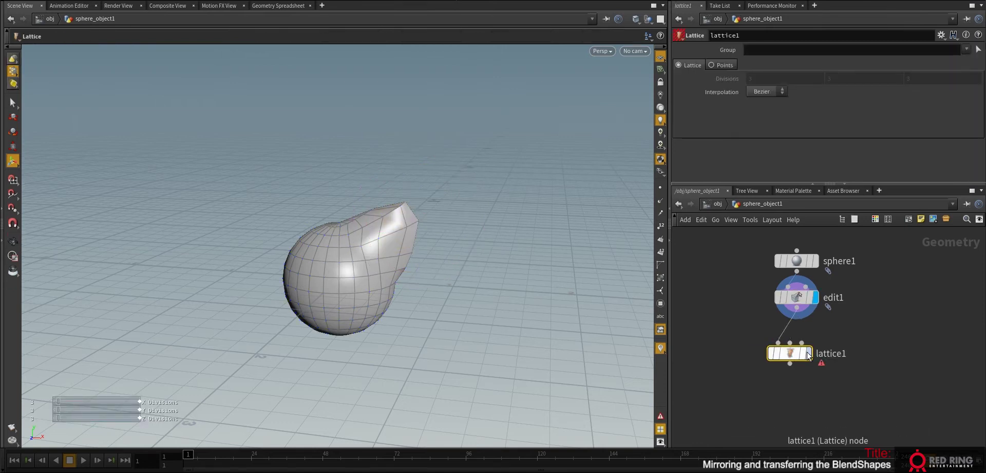
key("r")
- Switch the Lattice node to Points mode and move it further below edit1
left_click_drag(770, 182, 747, 259)
middle_click_drag(859, 392, 863, 378)
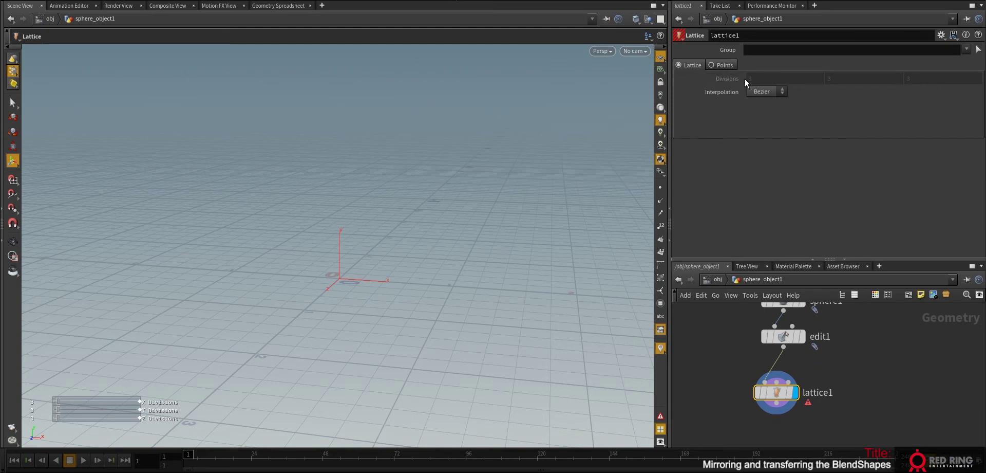
left_click(724, 66)
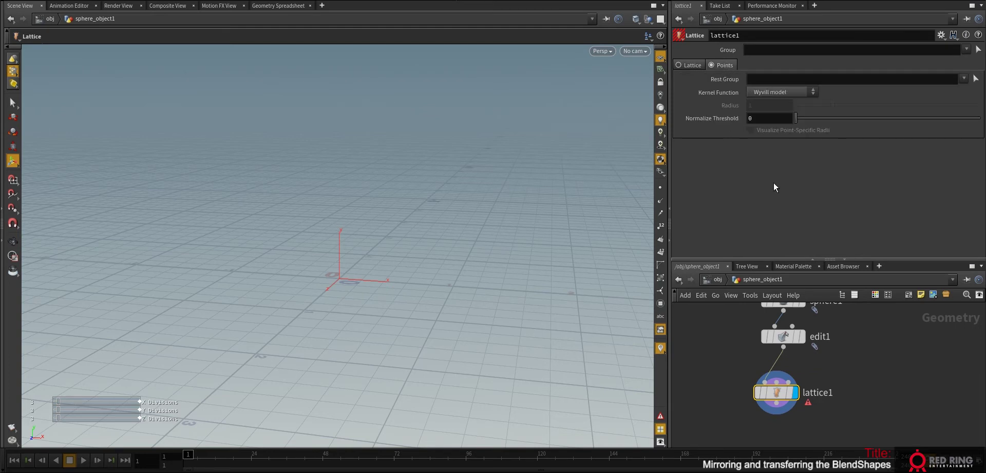
middle_click_drag(874, 373, 866, 367)
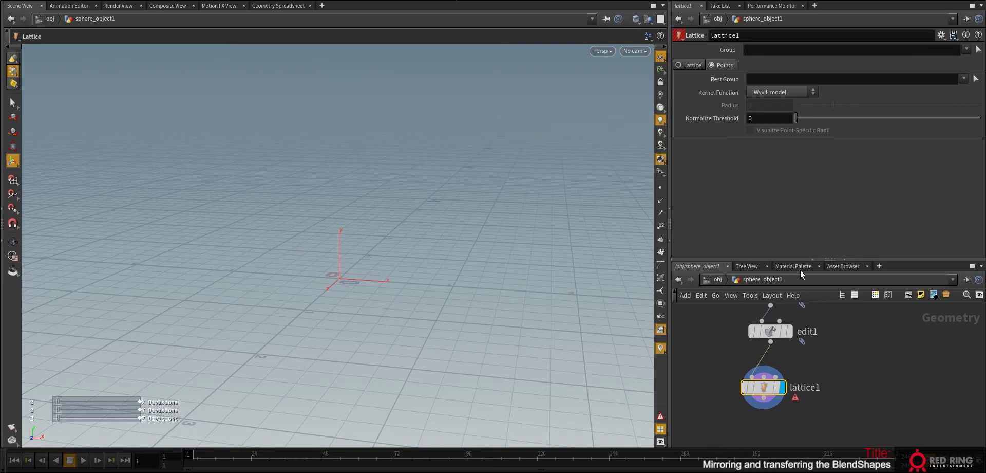
left_click_drag(800, 260, 797, 188)
middle_click_drag(854, 298, 837, 309)
left_click_drag(772, 334, 763, 384)
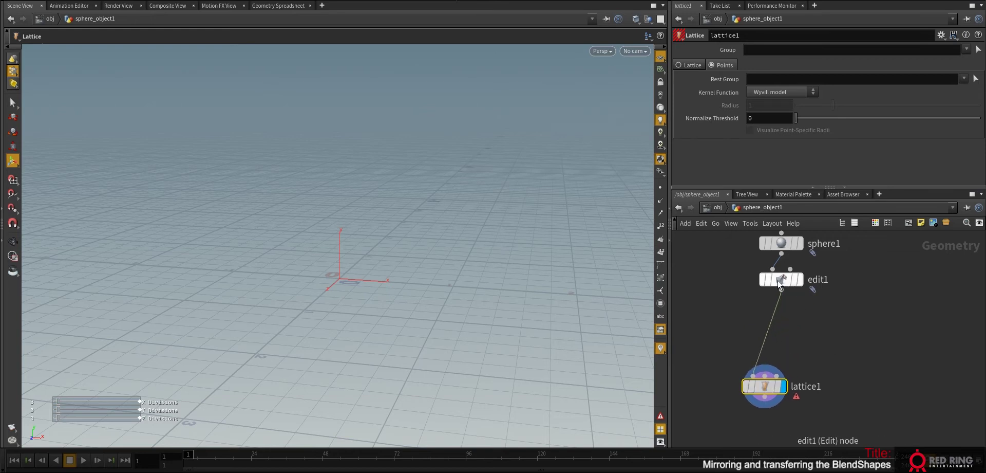
- Add a Mirror node branching off edit1, beside the Lattice connection, and make it the displayed node
left_click(800, 281)
left_click(781, 281)
middle_click_drag(862, 356, 858, 341)
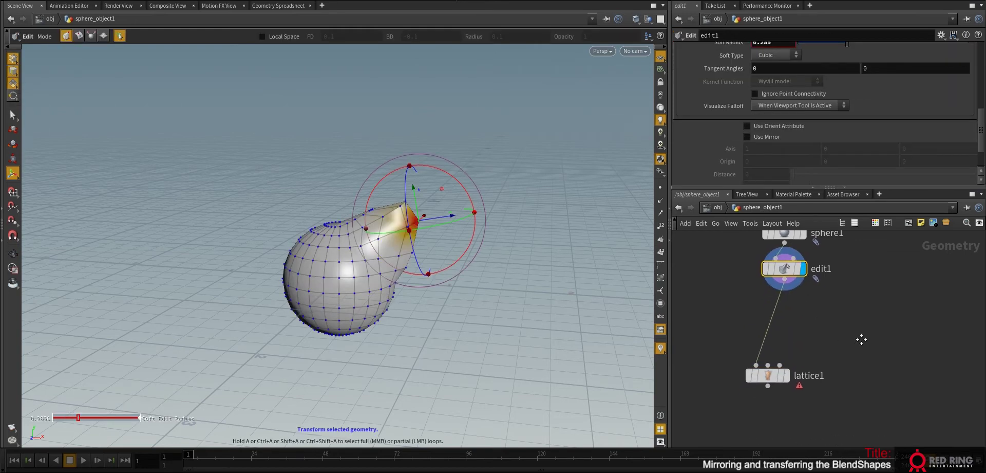
key("Tab")
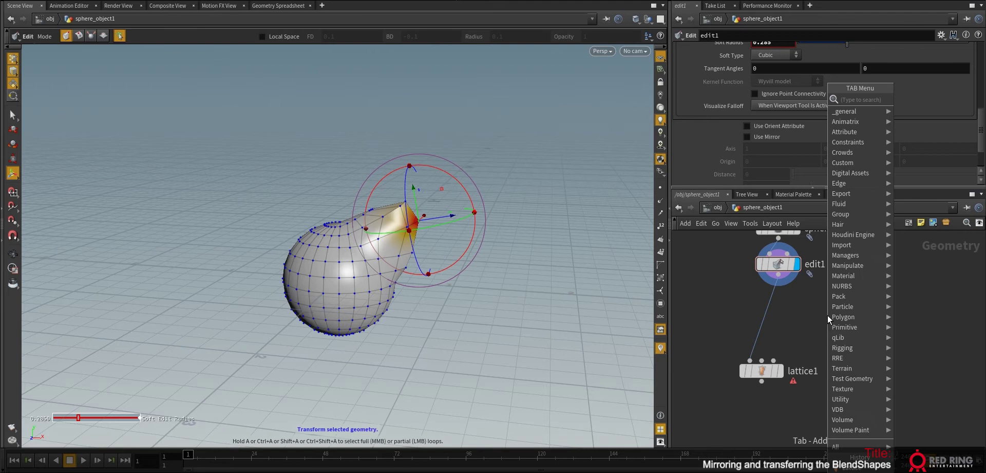
type("mir")
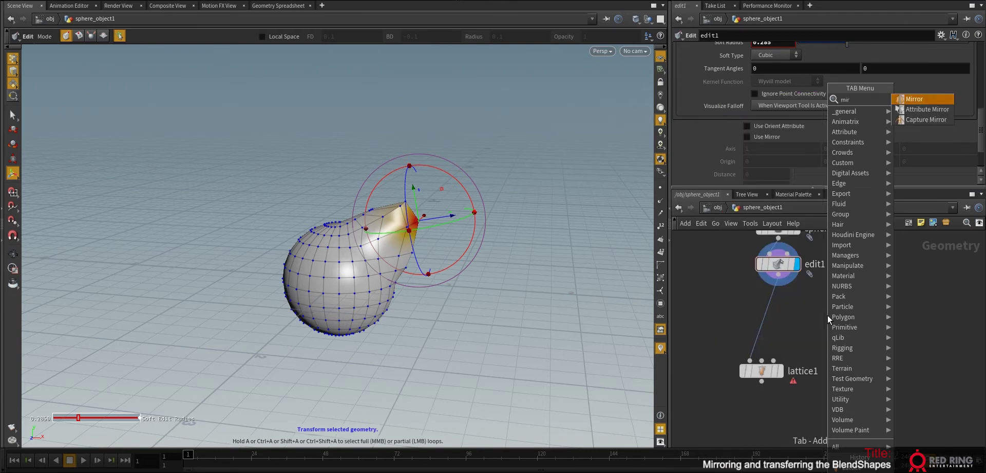
left_click(914, 98)
left_click(836, 327)
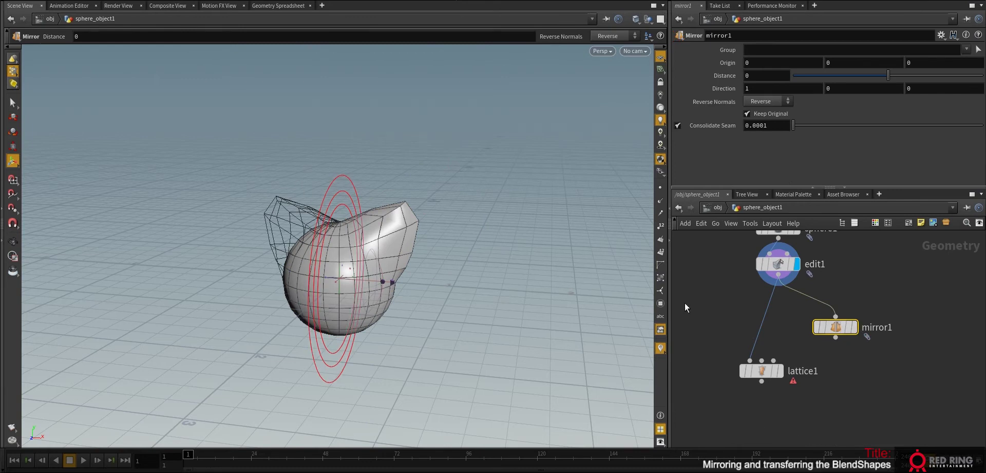
left_click(854, 327)
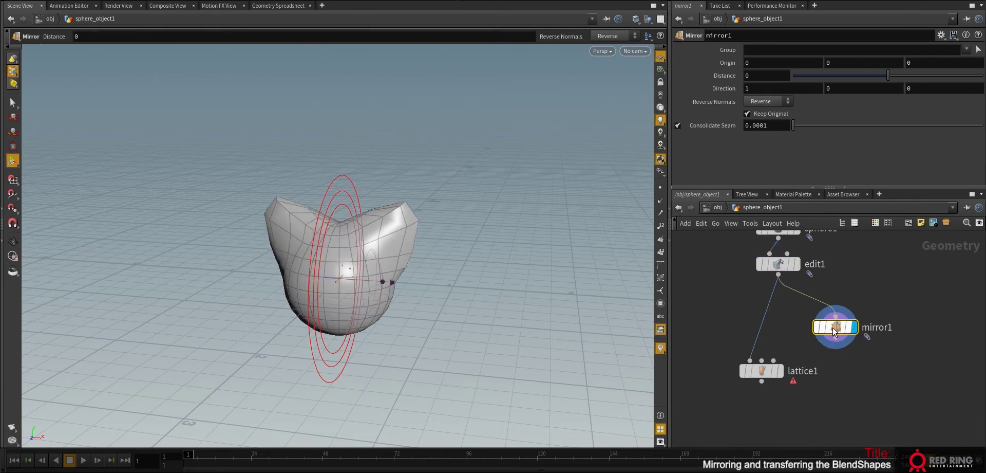
- Turn off Keep Original on the Mirror node and move the Lattice node further down to make room
left_click(758, 114)
middle_click_drag(871, 401, 867, 379)
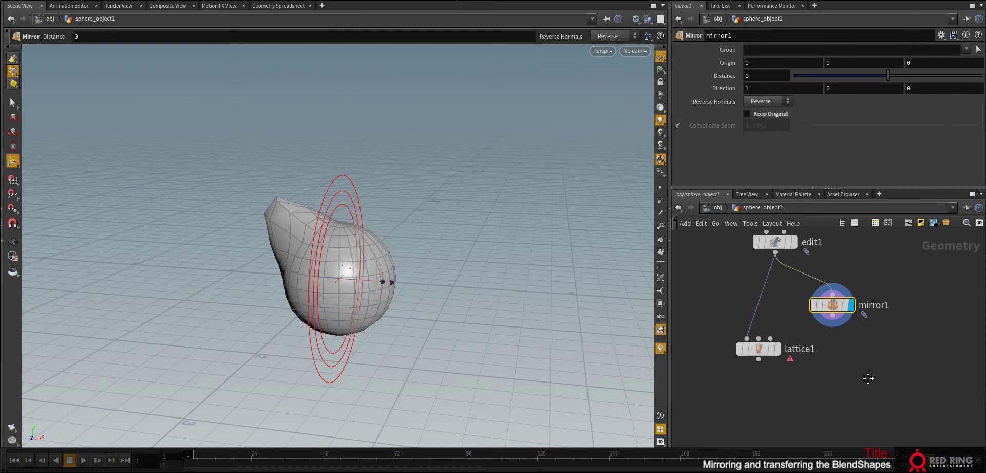
left_click_drag(763, 346, 753, 399)
middle_click_drag(884, 394, 886, 383)
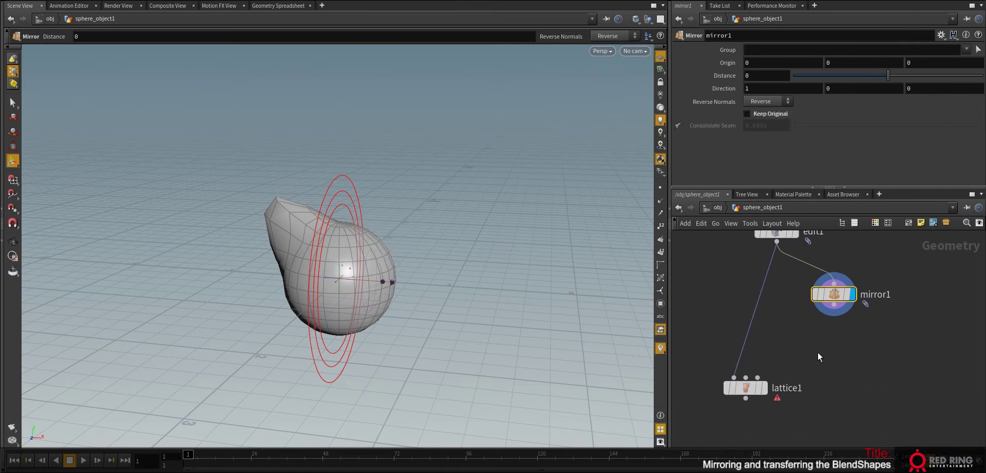
- Spread out the network by moving edit1 and mirror1 apart, leaving room for another node below sphere1
middle_click_drag(782, 228, 775, 262)
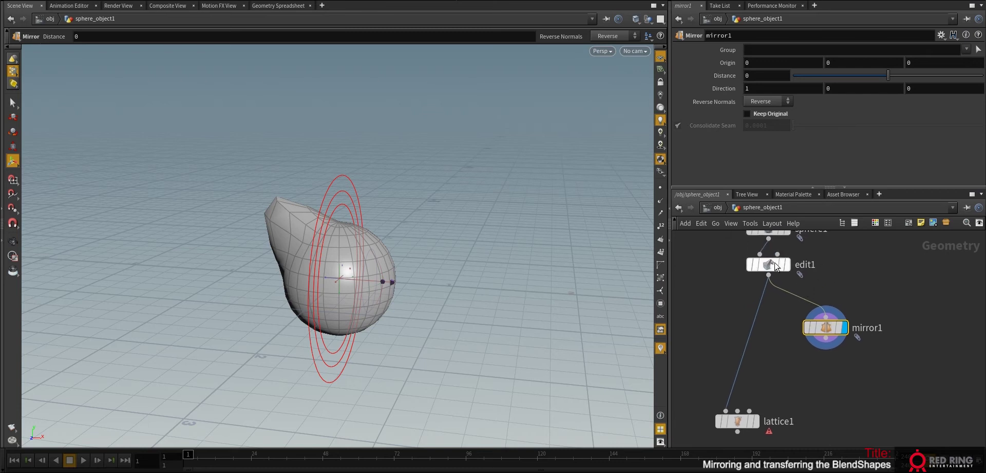
left_click_drag(769, 263, 716, 268)
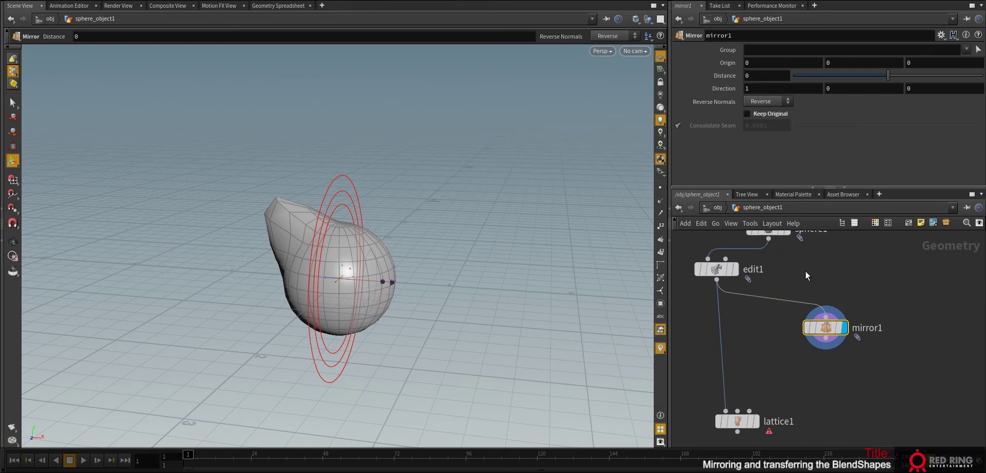
middle_click_drag(795, 271, 793, 295)
left_click(769, 254)
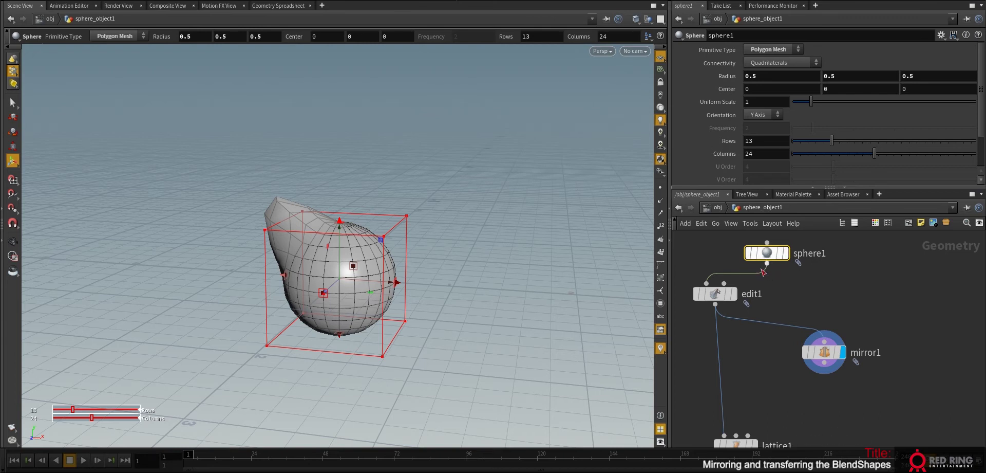
left_click_drag(822, 345, 859, 351)
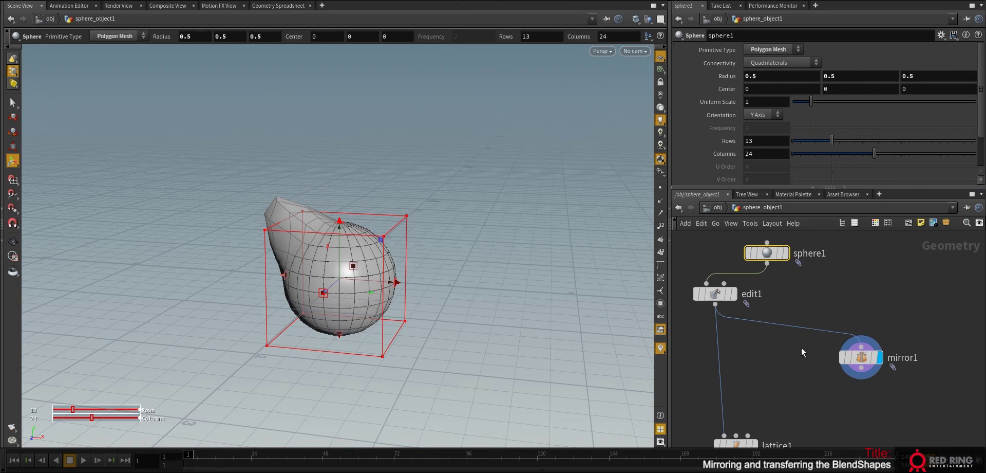
- Add a second Mirror node fed directly by sphere1 and turn off its Keep Original option
key("Tab")
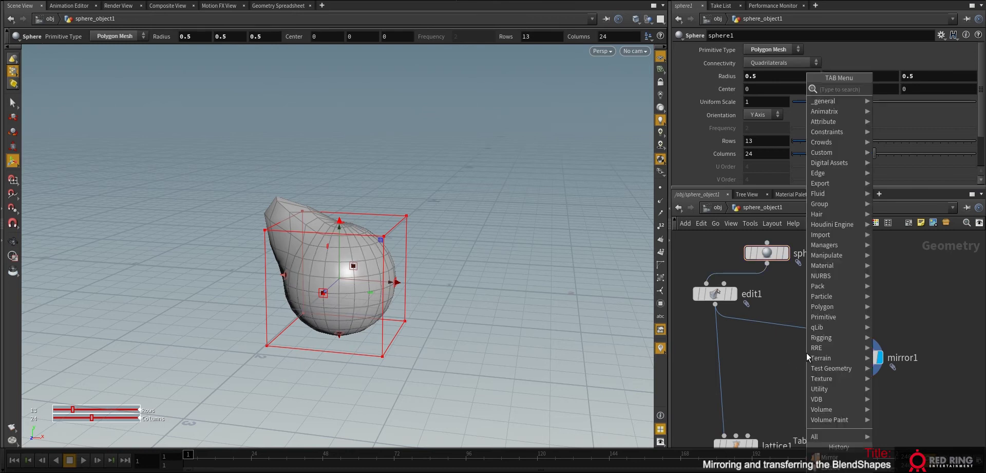
type("mi")
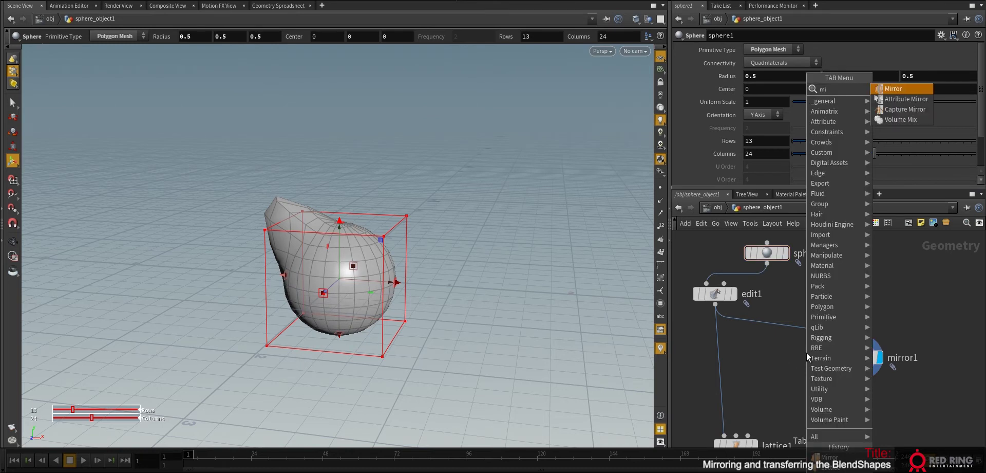
left_click(884, 89)
left_click(768, 348)
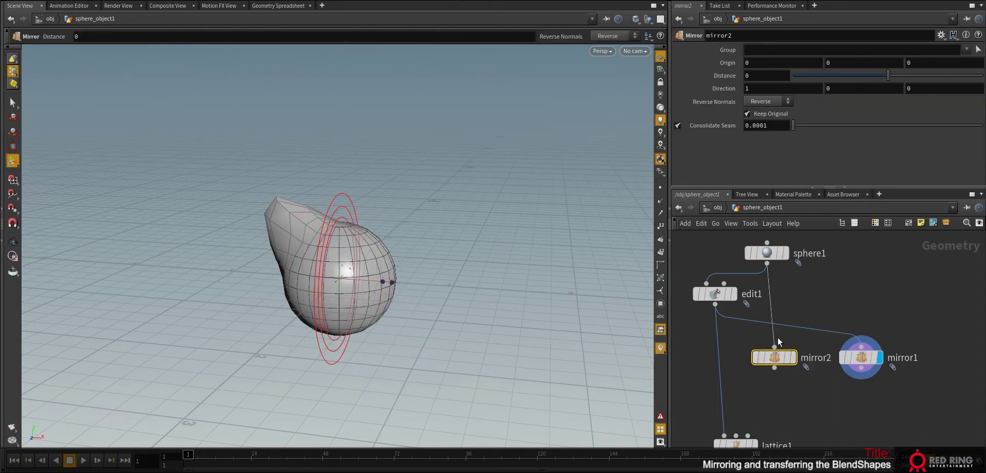
middle_click_drag(831, 401, 815, 370)
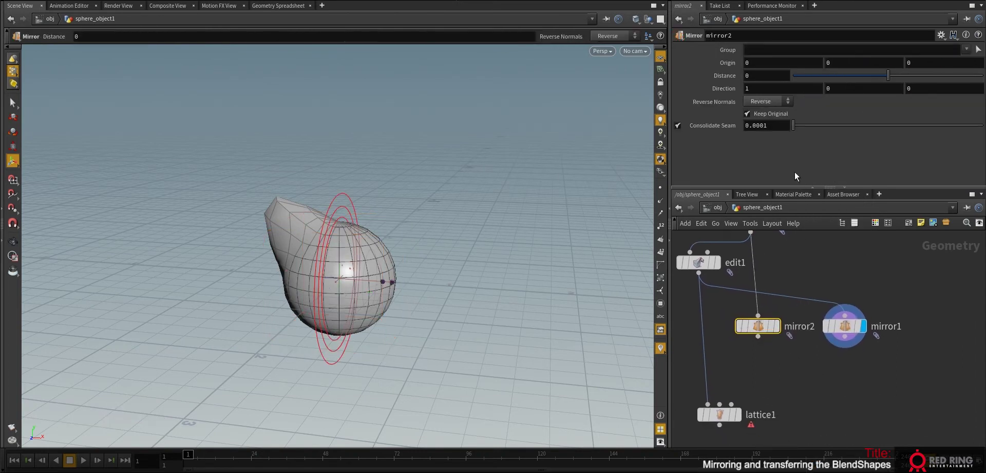
left_click(760, 114)
middle_click_drag(782, 239, 785, 267)
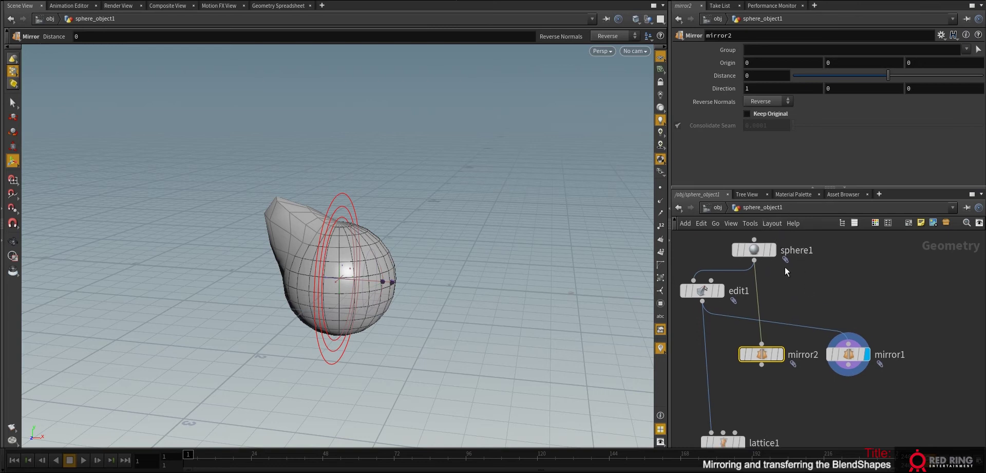
- Wire mirror2 into lattice1's second input and mirror1 into its third input, and display lattice1
middle_click_drag(770, 406, 784, 366)
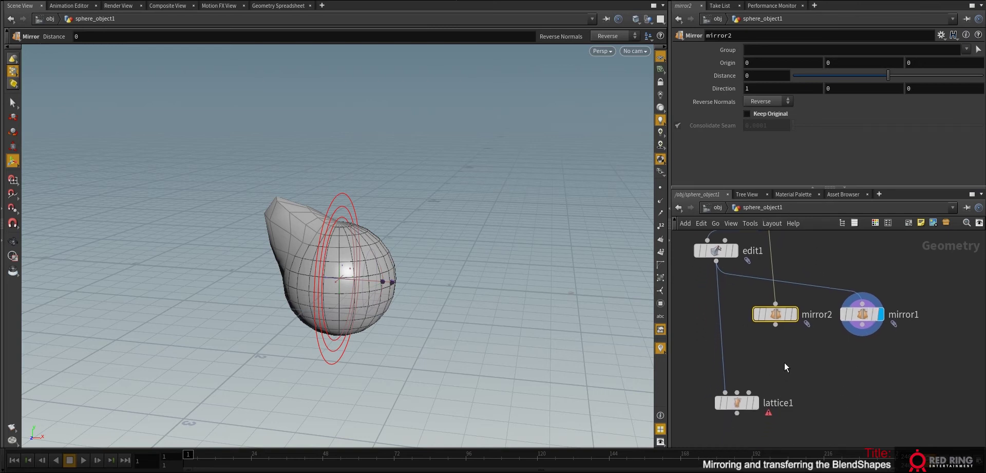
left_click(777, 326)
left_click(737, 389)
left_click(861, 327)
left_click(766, 377)
middle_click_drag(800, 397, 820, 407)
left_click(782, 375)
left_click(772, 377)
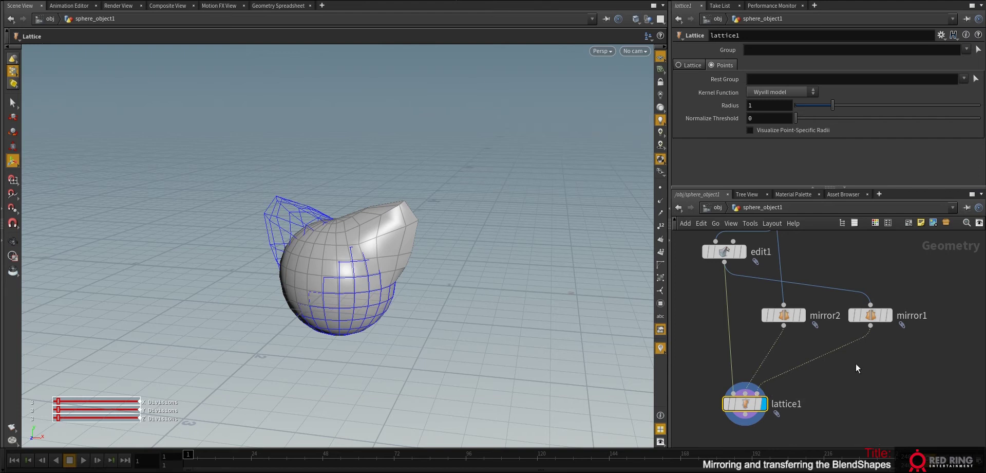
- Reduce the lattice's point radius to 0.19 and turn on Visualize Point-Specific Radii
scroll(856, 363, "down", 1)
middle_click_drag(855, 365, 844, 379)
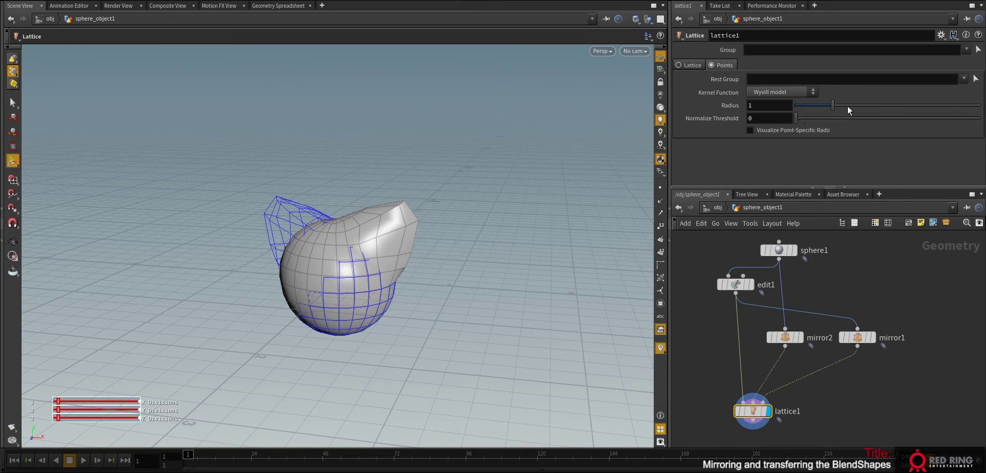
left_click_drag(848, 110, 805, 111)
left_click(763, 132)
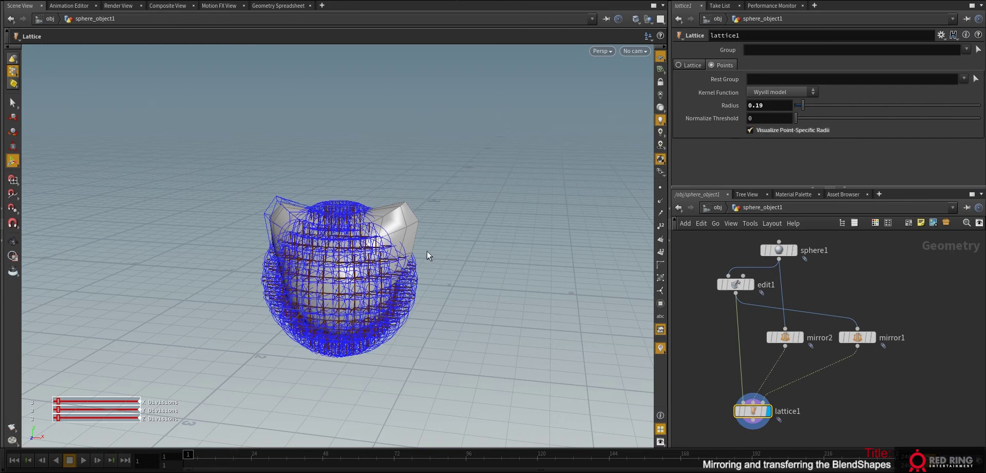
right_click_drag(427, 256, 481, 225, "alt")
- Set the lattice's Normalize Threshold to 0.019 and its Radius to 0.043
left_click_drag(808, 108, 799, 109)
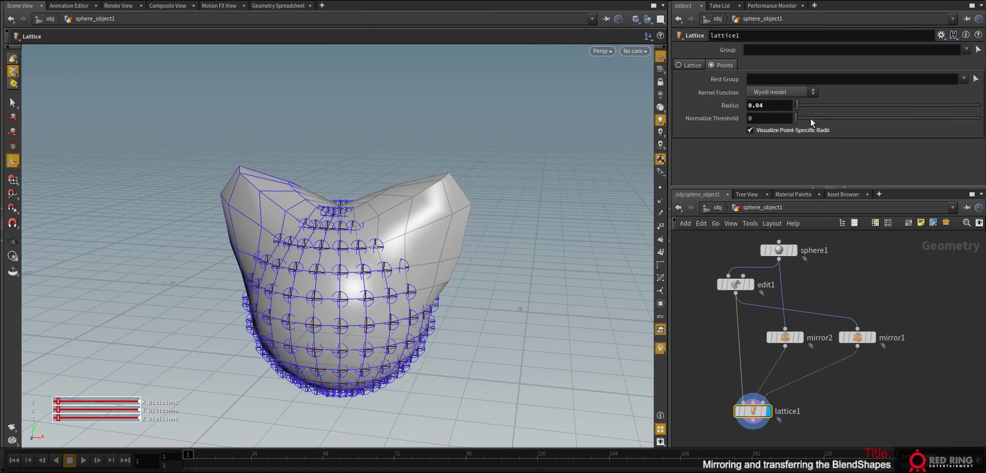
left_click_drag(799, 118, 800, 109)
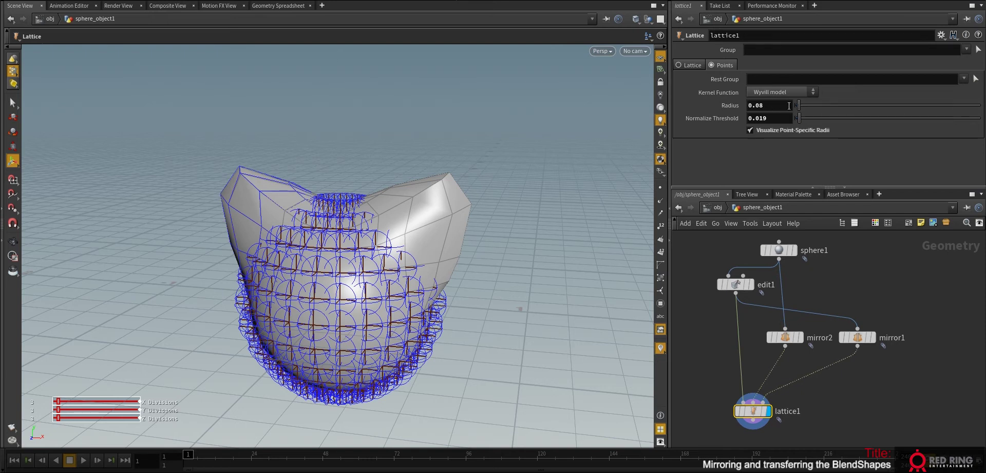
middle_click_drag(789, 106, 742, 129)
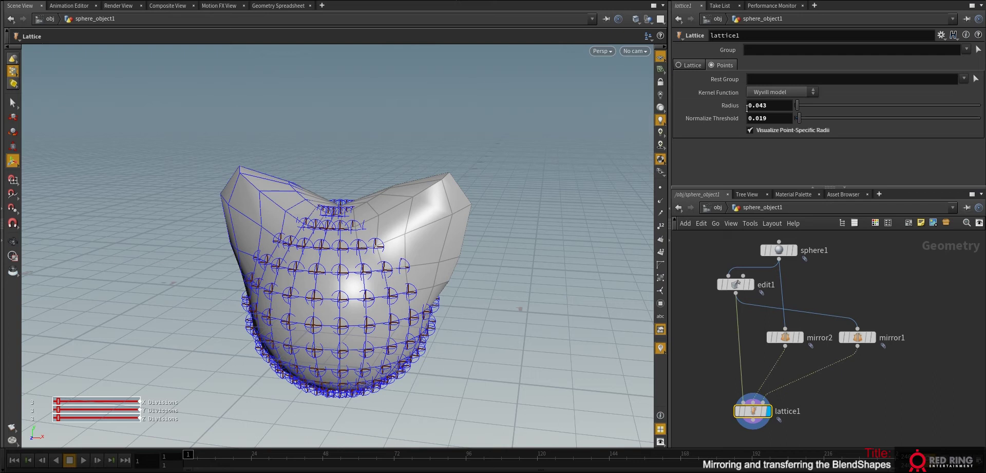
- Shift lattice1 slightly sideways and add a Null node below it, wired from its output
middle_click_drag(822, 425, 827, 363)
left_click_drag(761, 347, 775, 345)
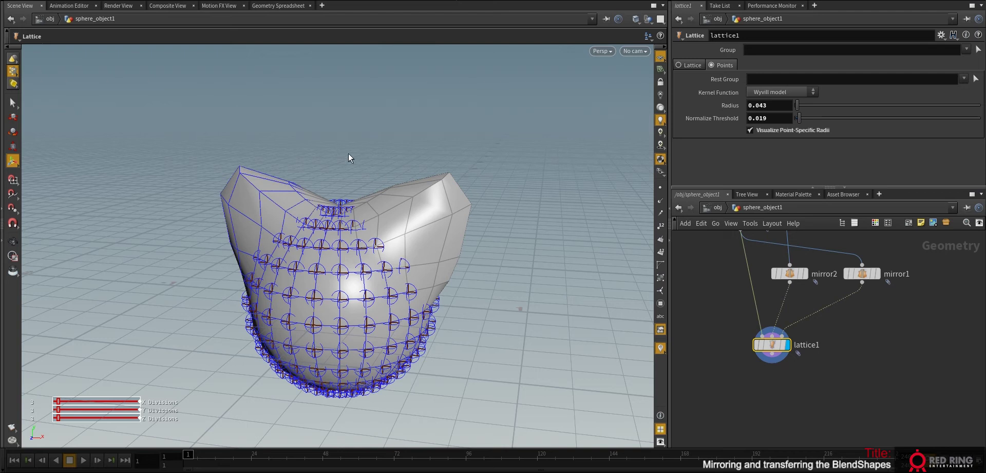
middle_click_drag(894, 375, 894, 396)
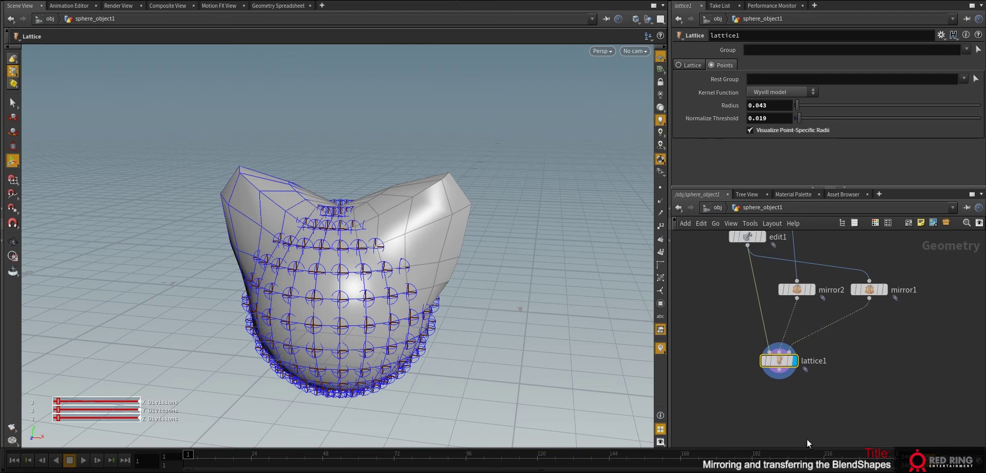
middle_click_drag(774, 402, 784, 410)
key("Tab")
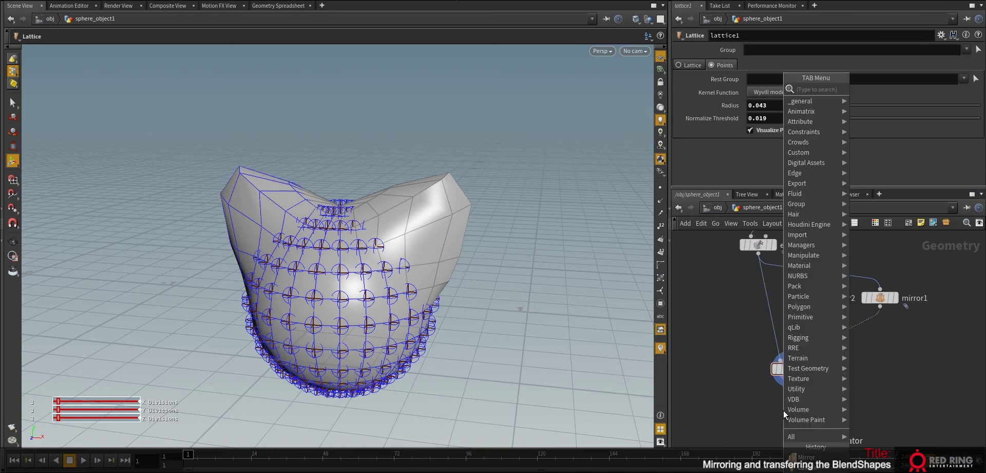
type("nu")
left_click(865, 88)
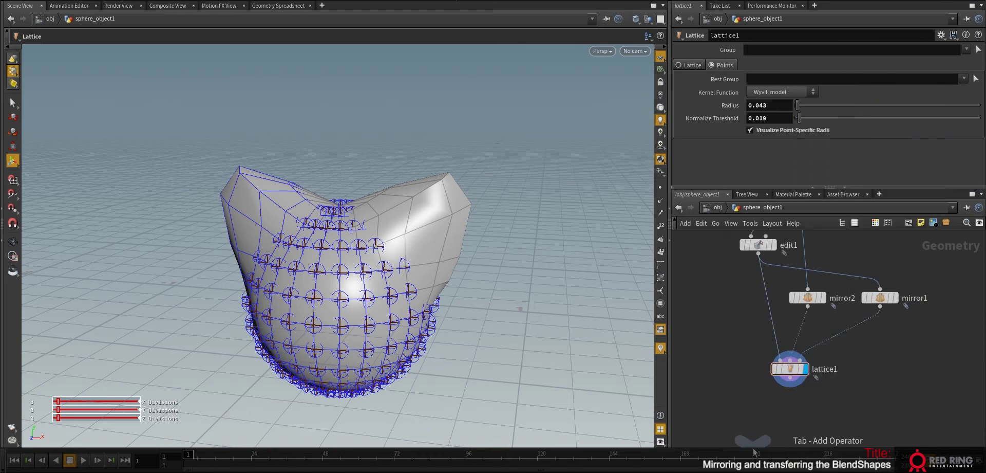
left_click(783, 411)
left_click(790, 379)
left_click(782, 401)
- Lock null1 to store the mirrored shape, disconnect it from lattice1, and move it beside the network
middle_click_drag(782, 401, 792, 366)
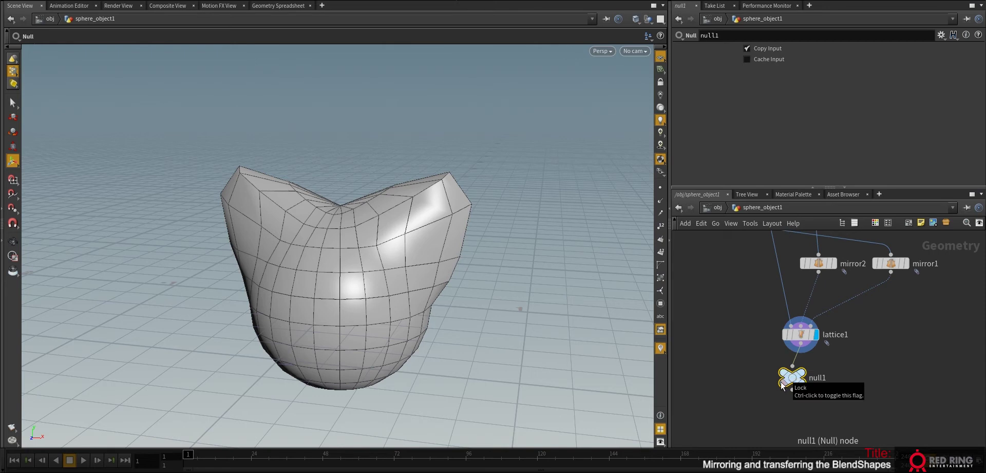
mouse_move(791, 380)
left_mouse_down()
mouse_move(818, 375)
mouse_move(803, 379)
left_mouse_up()
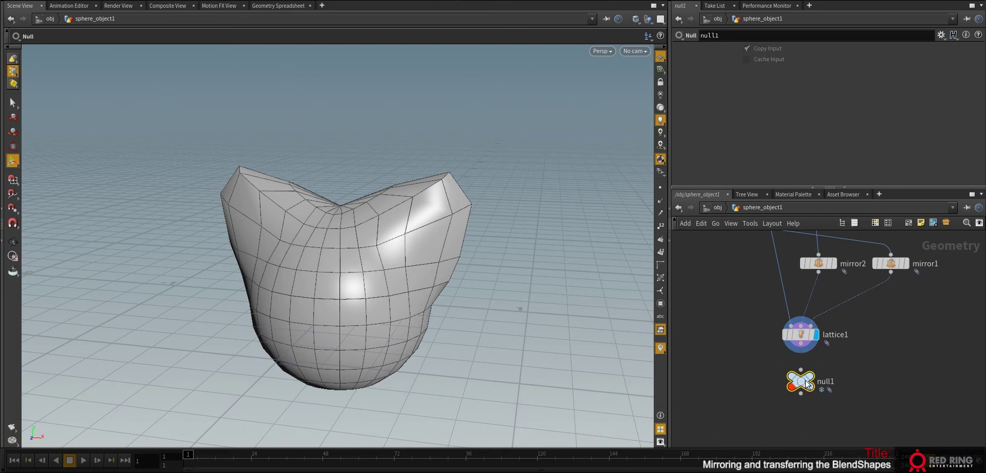
left_click_drag(806, 380, 730, 329)
middle_click_drag(749, 295, 859, 357)
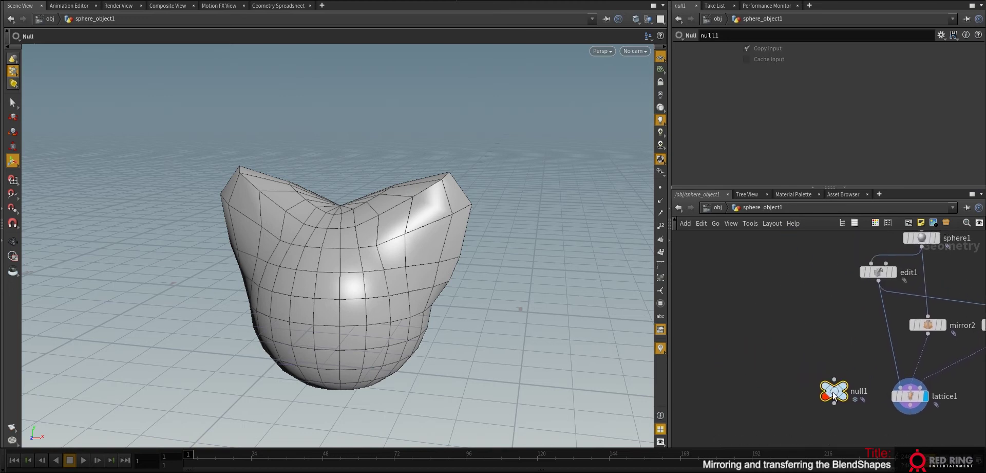
left_click_drag(834, 389, 766, 353)
middle_click_drag(814, 322, 769, 314)
- Display edit1 and then the locked null1 to compare the original edit with the stored mirrored shape
left_click(848, 264)
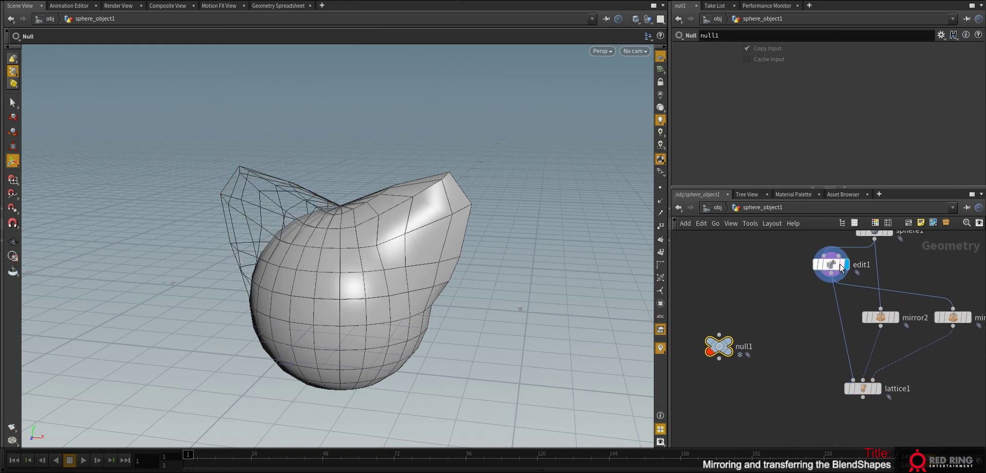
left_click(828, 264)
left_click_drag(712, 355, 711, 331)
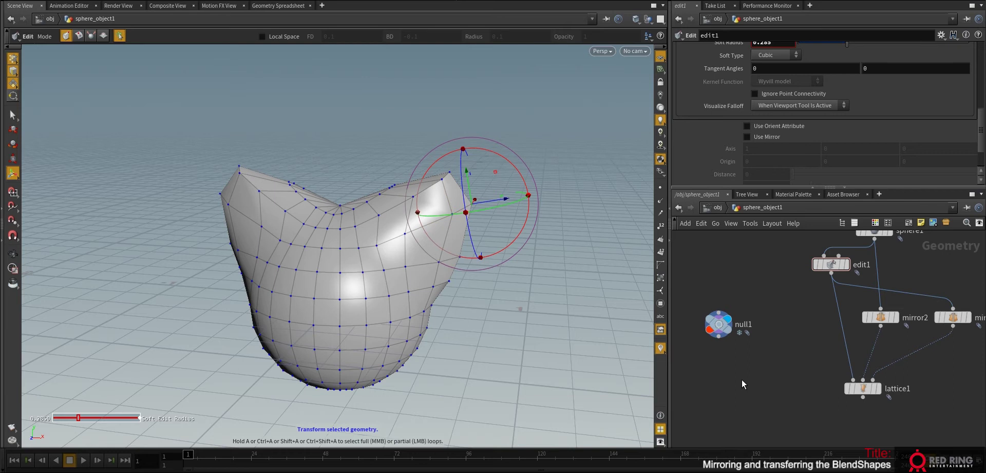
- Add a Blend Shapes node below null1
key("Tab")
type("bu")
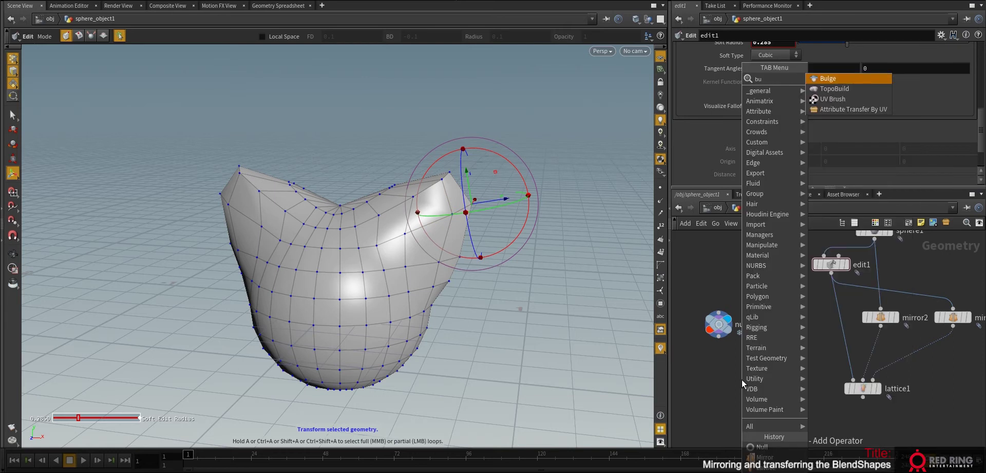
key("BackSpace")
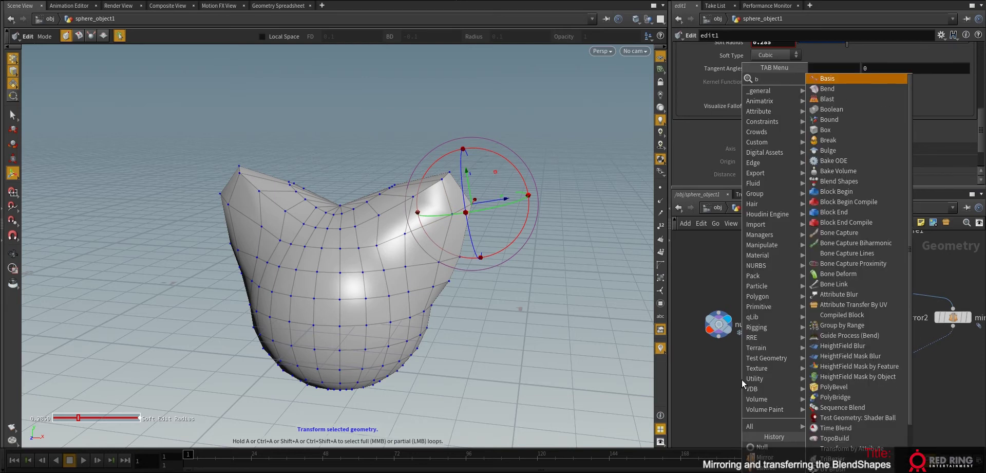
type("l")
left_click(839, 89)
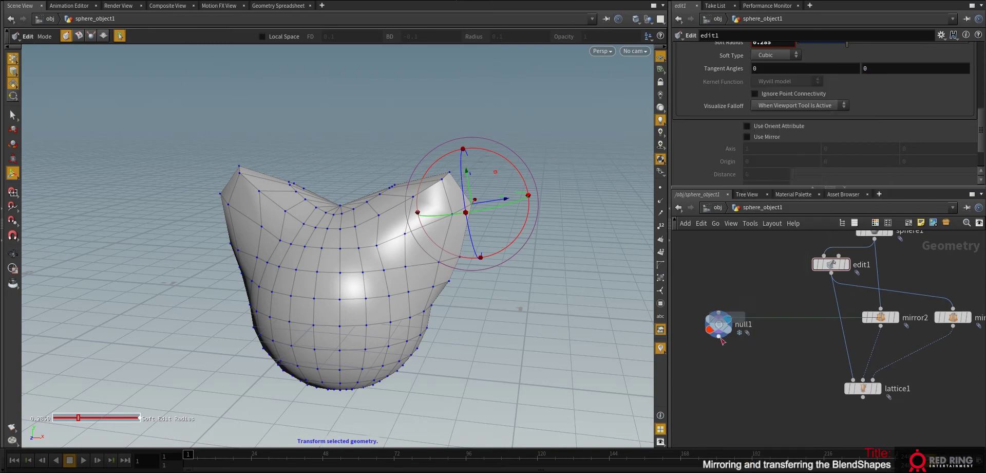
left_click(776, 362)
- Move sphere1 above the Blend Shapes node, wire sphere1, edit1 and null1 into it in that order, and display it
middle_click_drag(818, 306, 813, 325)
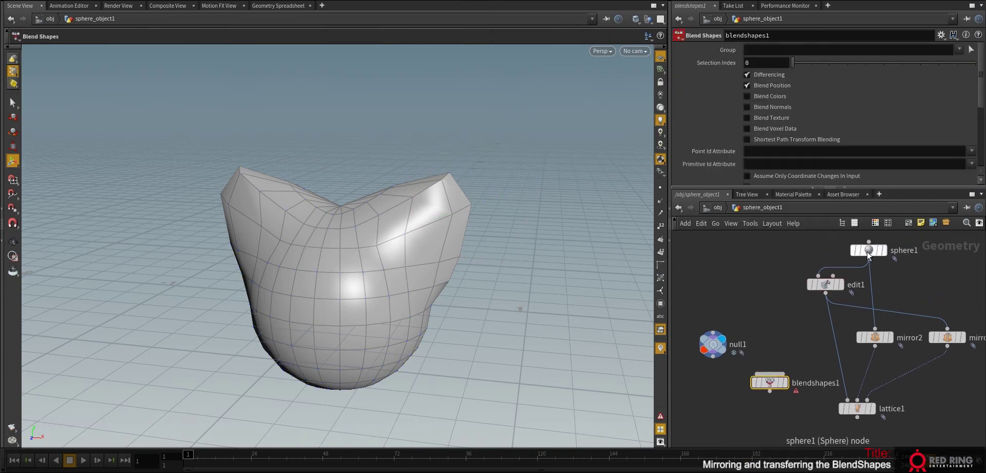
left_click_drag(867, 252, 778, 249)
left_click(780, 257)
left_click(748, 370)
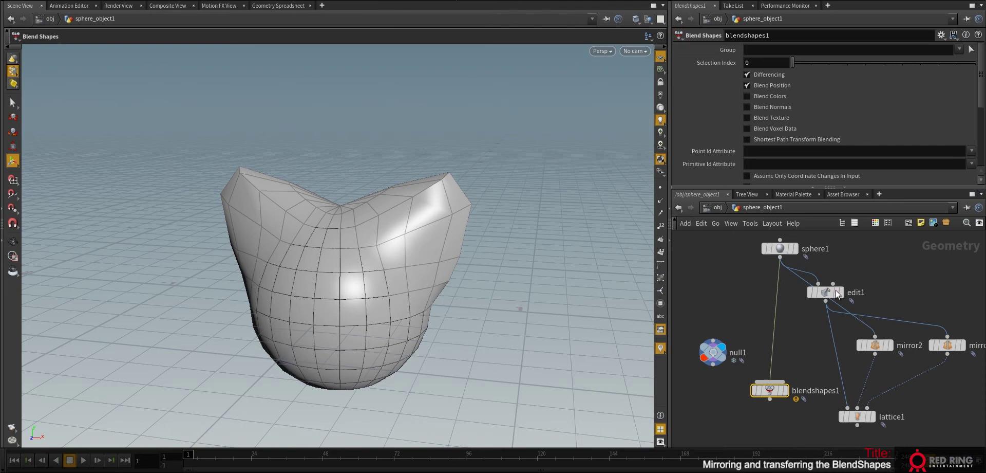
left_click(826, 302)
left_click(776, 381)
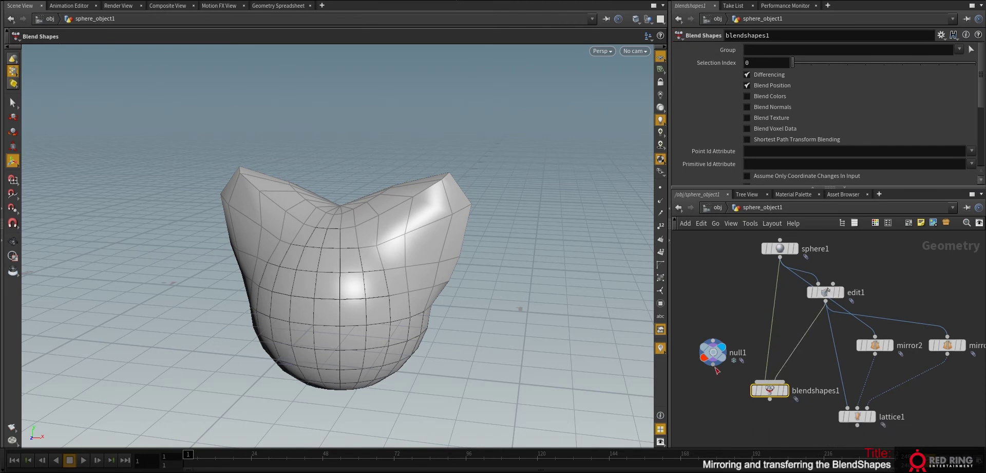
left_click(713, 365)
left_click(770, 386)
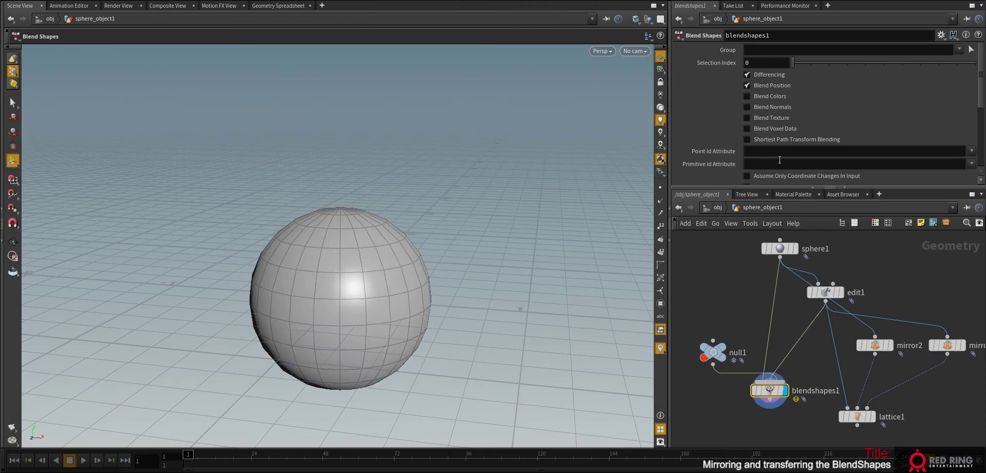
- Set the Blend Shapes node's number of blends to 3 and update the channel names from the inputs
left_click_drag(935, 186, 894, 262)
scroll(886, 237, "down", 1)
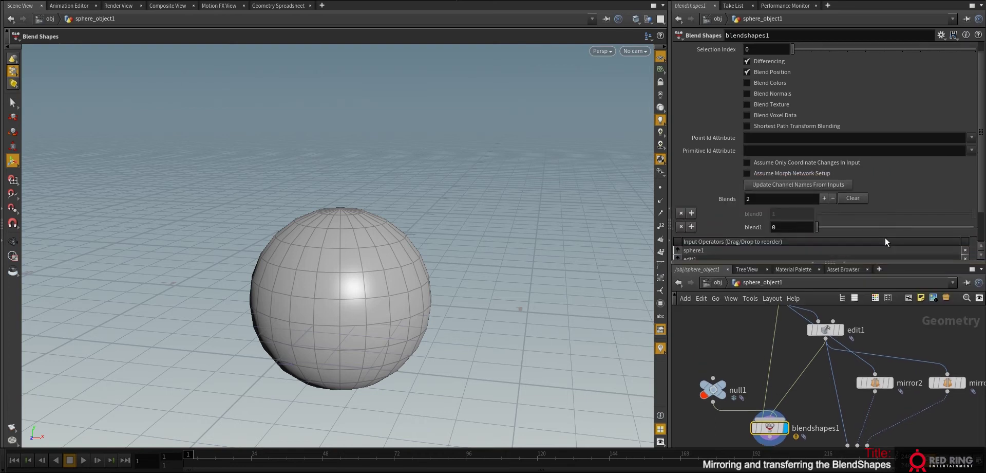
left_click(826, 198)
left_click_drag(984, 139, 982, 194)
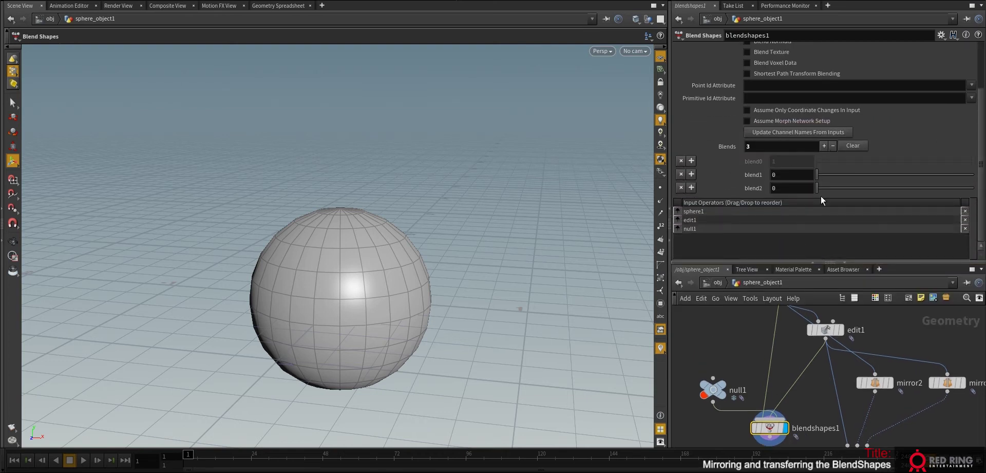
left_click(780, 135)
mouse_move(792, 363)
middle_mouse_down()
mouse_move(794, 316)
mouse_move(775, 353)
mouse_move(785, 357)
middle_mouse_up()
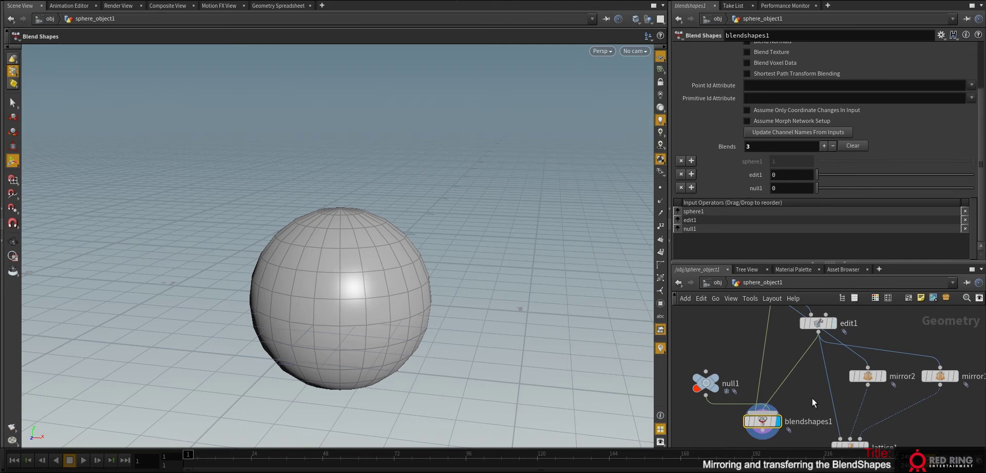
- Preview the edit1 blend at 1, return it to 0, and raise the null1 blend to 1
middle_click_drag(812, 398, 814, 351)
left_click_drag(821, 175, 982, 173)
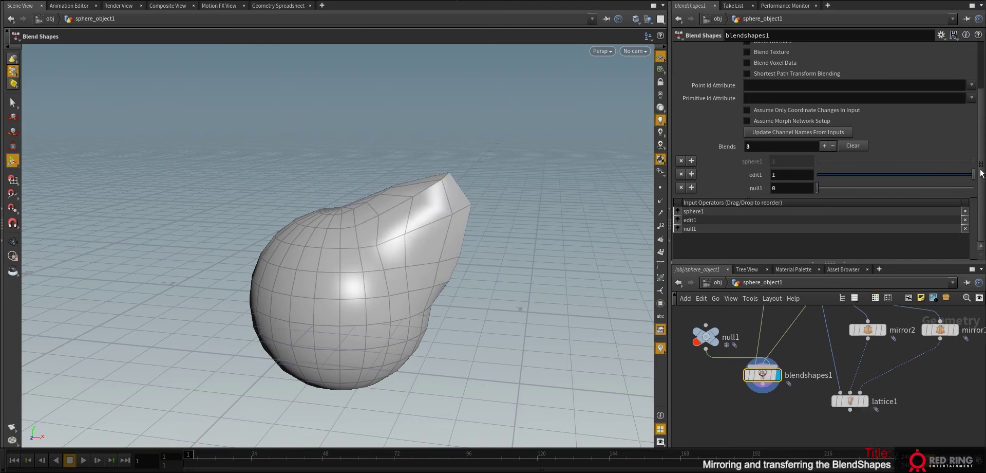
left_click_drag(823, 189, 780, 178)
mouse_move(966, 187)
left_mouse_down()
mouse_move(803, 189)
mouse_move(984, 188)
left_mouse_up()
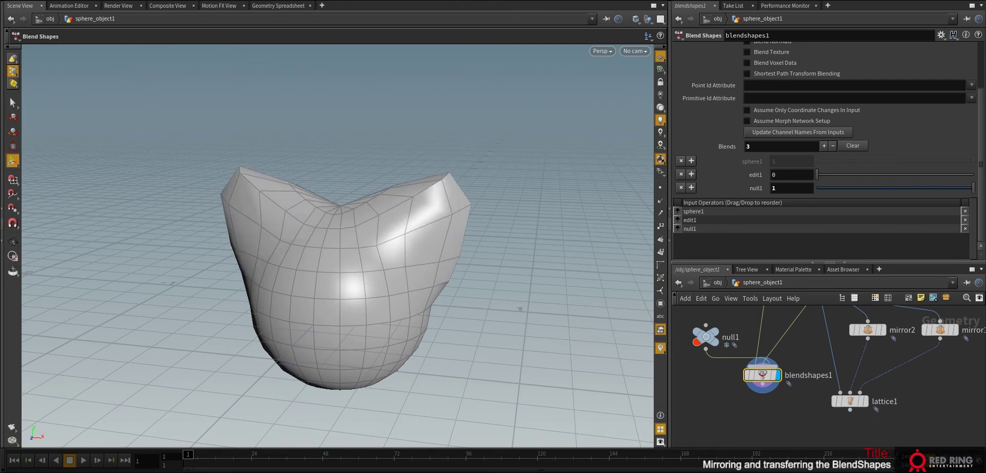
- Display null1 to check the shape it stores against the Blend Shapes result
left_click(708, 336)
middle_click_drag(792, 356, 781, 397)
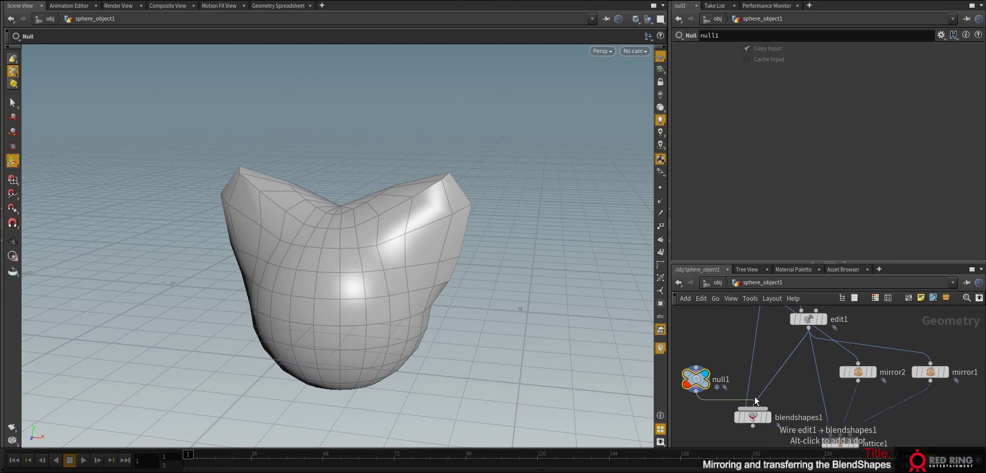
scroll(769, 384, "down", 3)
scroll(773, 380, "up", 3)
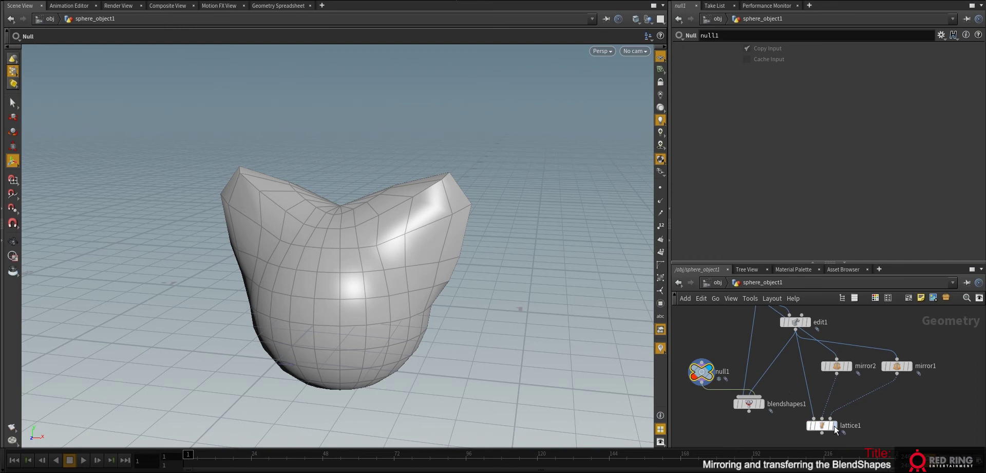
- Display lattice1 and rewire its first input from edit1 to sphere1
left_click(835, 426)
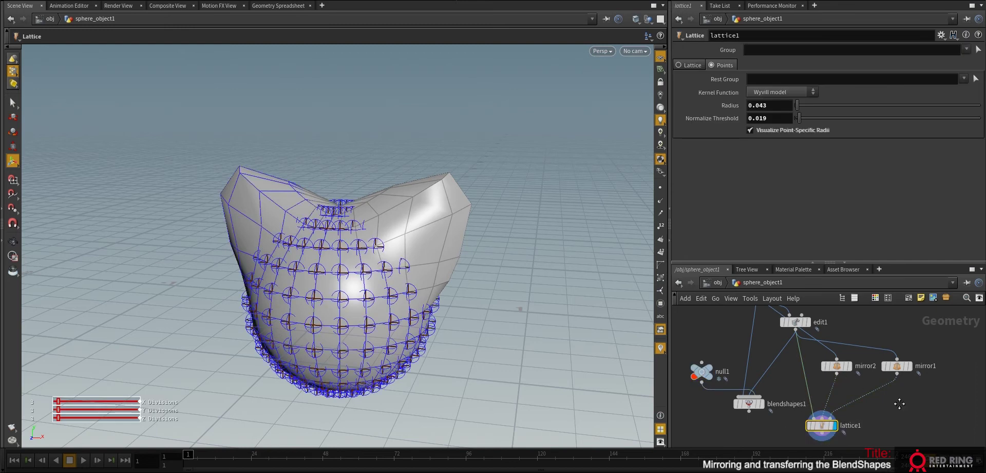
middle_click_drag(899, 403, 884, 396)
middle_click_drag(792, 348, 780, 386)
scroll(780, 386, "down", 2)
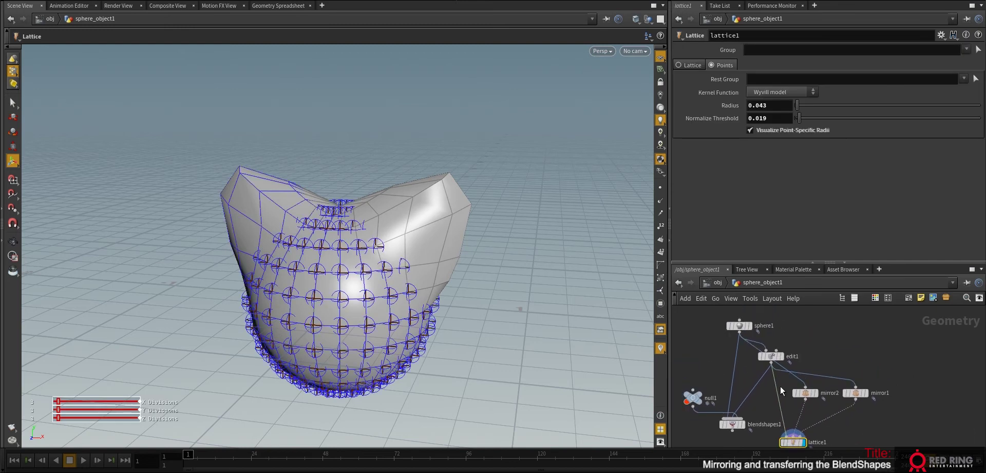
left_click_drag(776, 386, 738, 333)
middle_click_drag(765, 436, 770, 379)
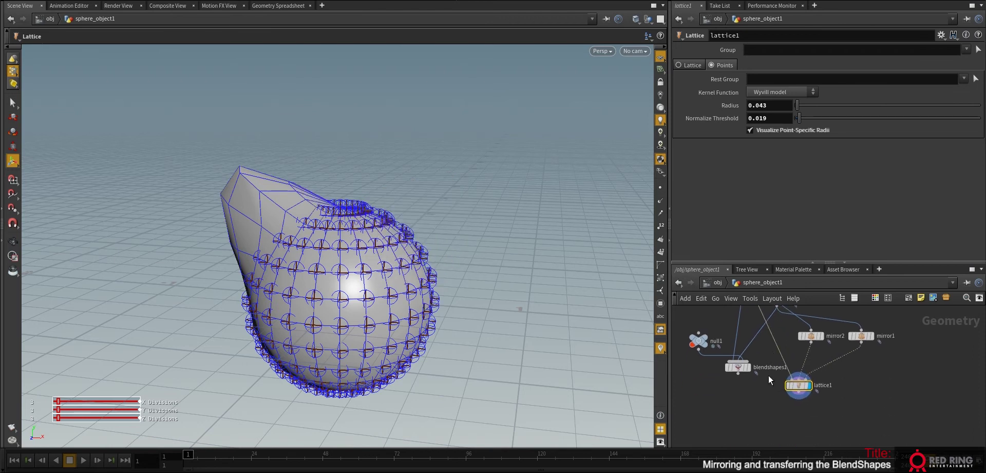
- Wire lattice1 into null1, refresh null1's lock to store the new shape, and cut the connecting wire
left_click(698, 331)
left_click(791, 398)
left_click(695, 345)
left_click(714, 372)
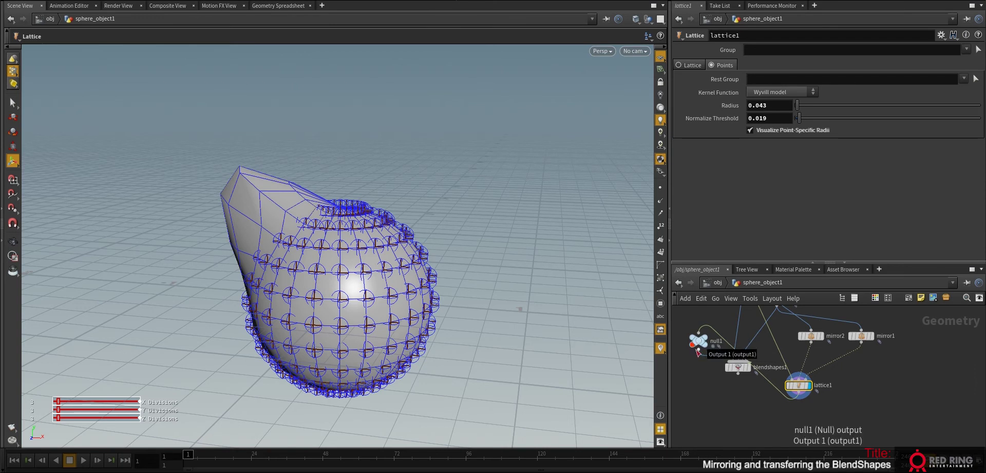
key("y")
left_click_drag(771, 392, 771, 381)
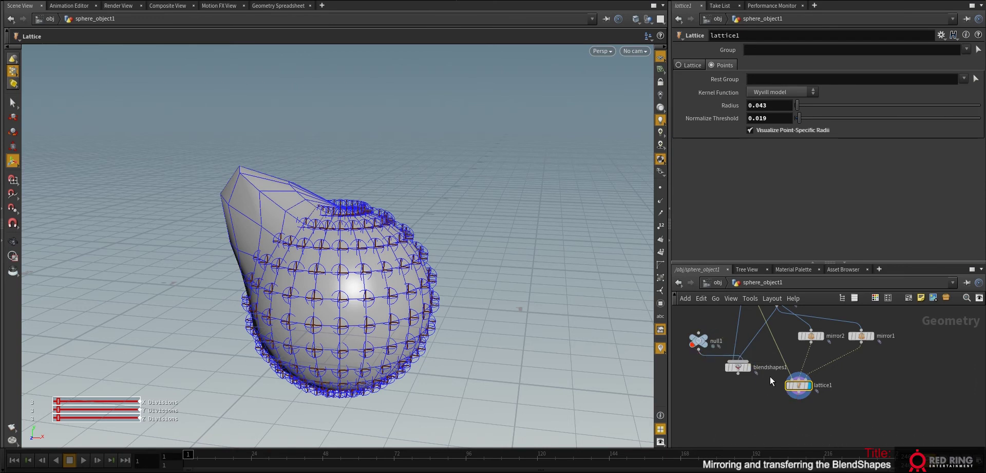
- Display blendshapes1 and set its null1 blend to 0
left_click(745, 365)
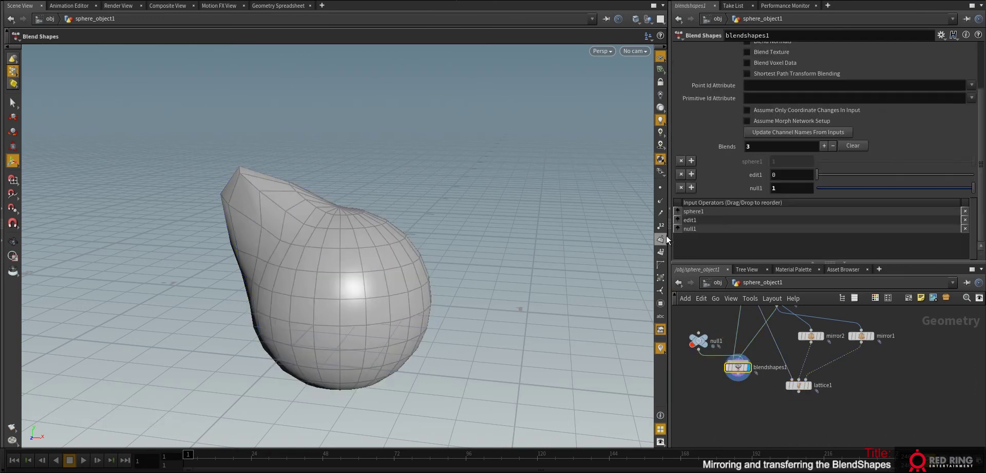
left_click_drag(833, 189, 798, 155)
- Select mirror2, mirror1 and lattice1, and move edit1 down closer to blendshapes1
middle_click_drag(858, 385, 871, 411)
left_click_drag(893, 423, 849, 344)
middle_click_drag(819, 357, 778, 384)
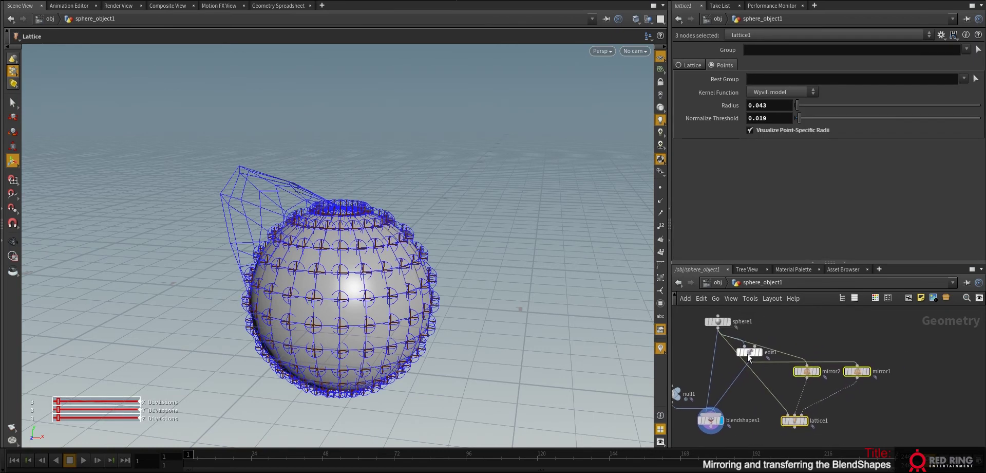
left_click_drag(749, 352, 729, 390)
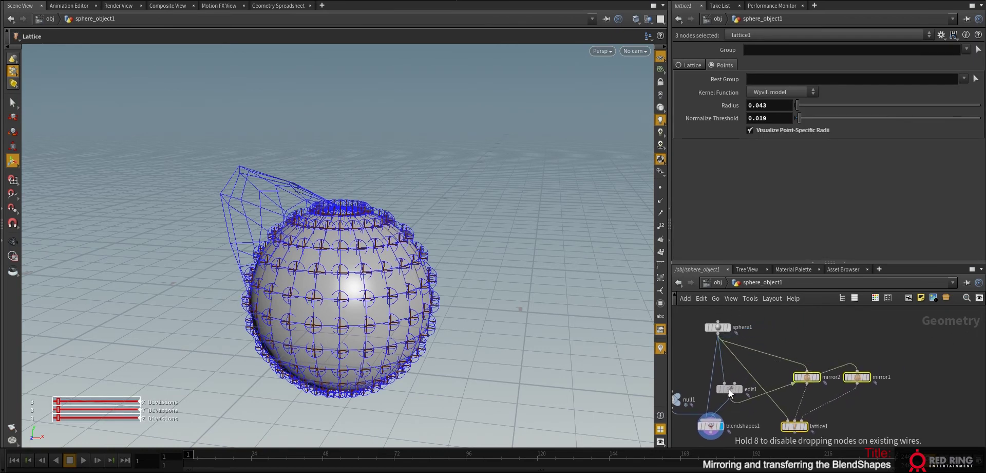
- Select blendshapes1 and test its edit1 and null1 blends, leaving both at 0
middle_click_drag(736, 446, 762, 411)
left_click(735, 385)
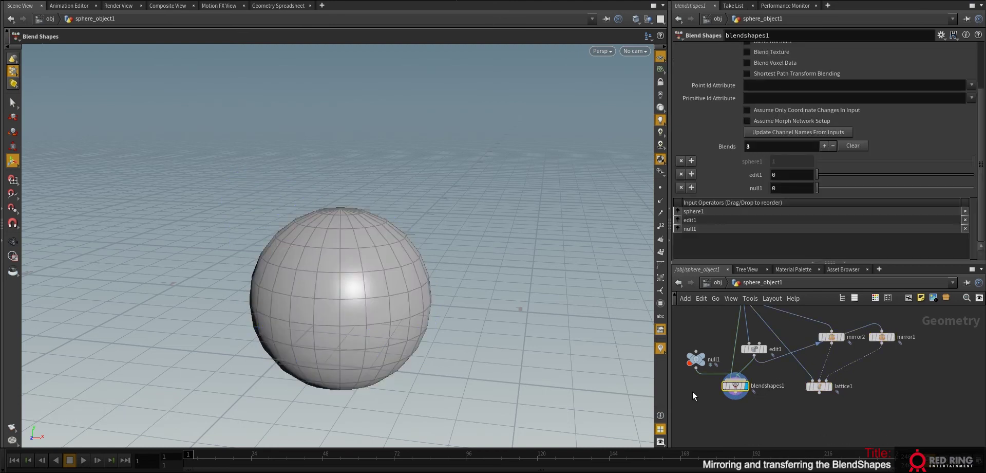
left_click_drag(819, 175, 801, 188)
left_click(818, 175)
- Make the network editor taller to fit the whole node graph in view
middle_click_drag(782, 396, 810, 372)
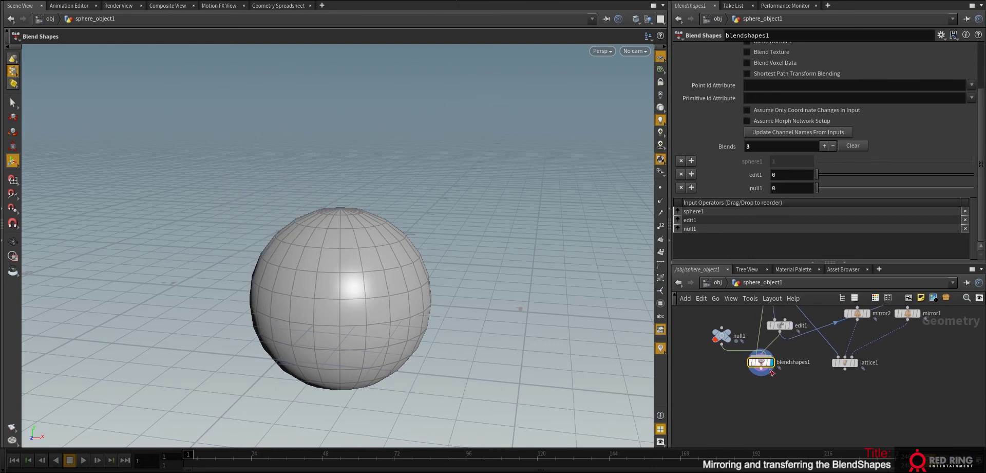
middle_click_drag(823, 368, 793, 399)
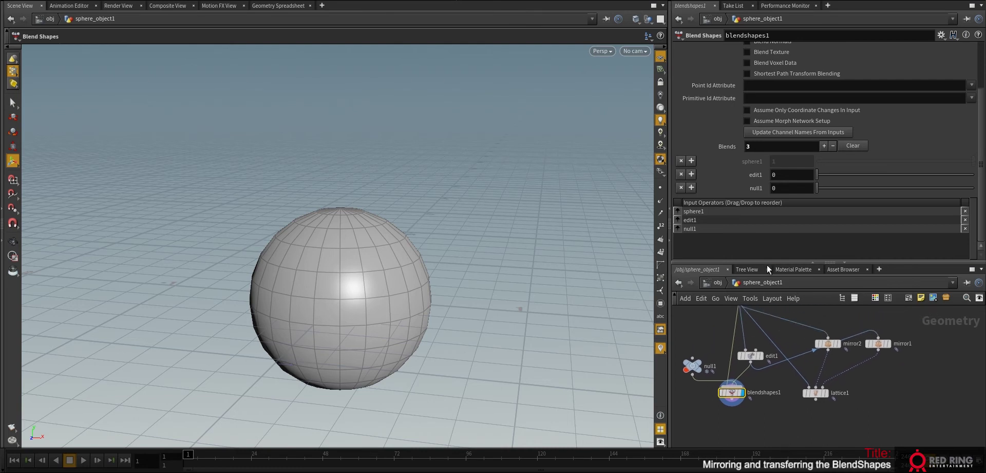
left_click_drag(769, 263, 773, 180)
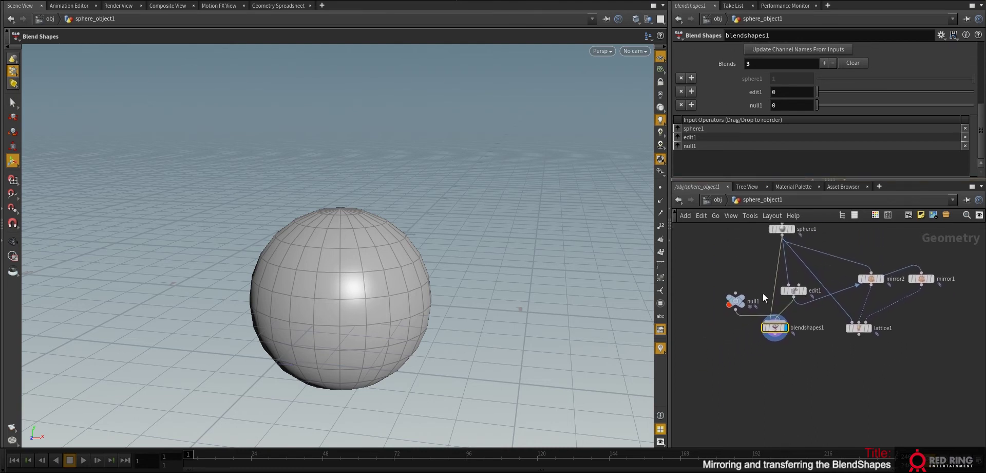
middle_click_drag(779, 385, 778, 378)
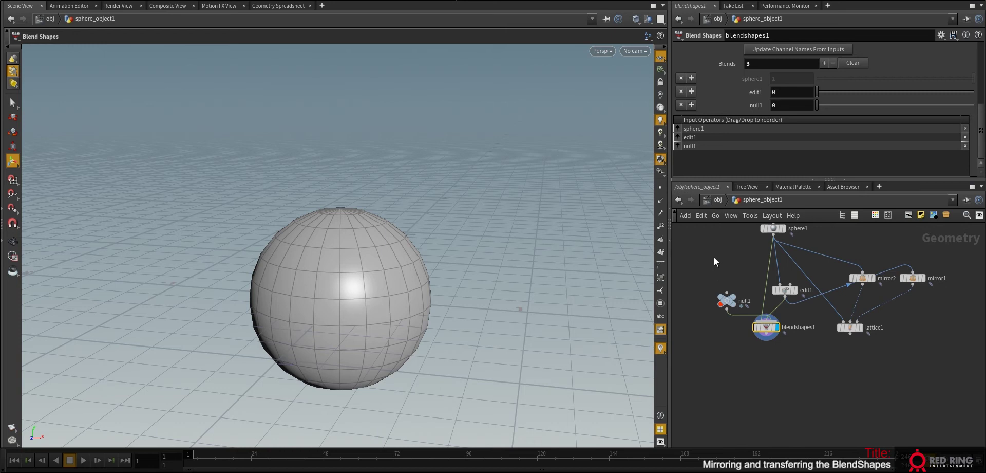
middle_click_drag(715, 261, 710, 288)
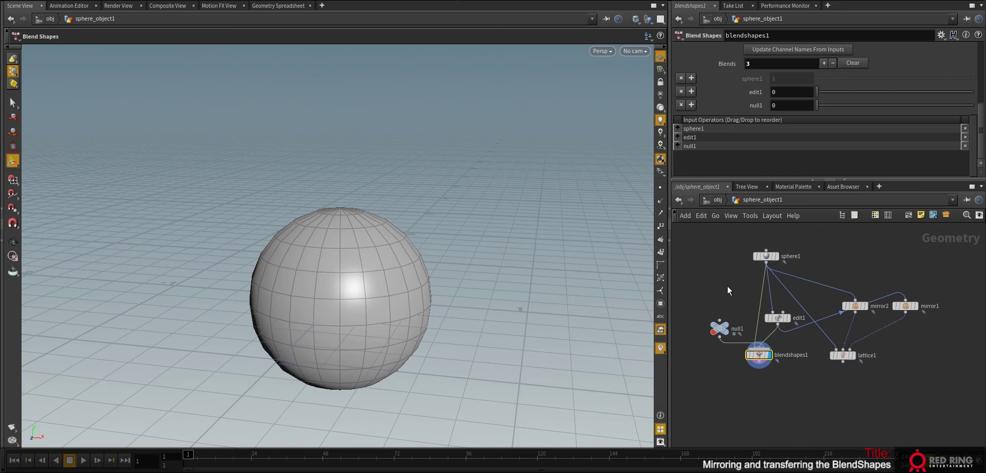
middle_click_drag(807, 379, 843, 377)
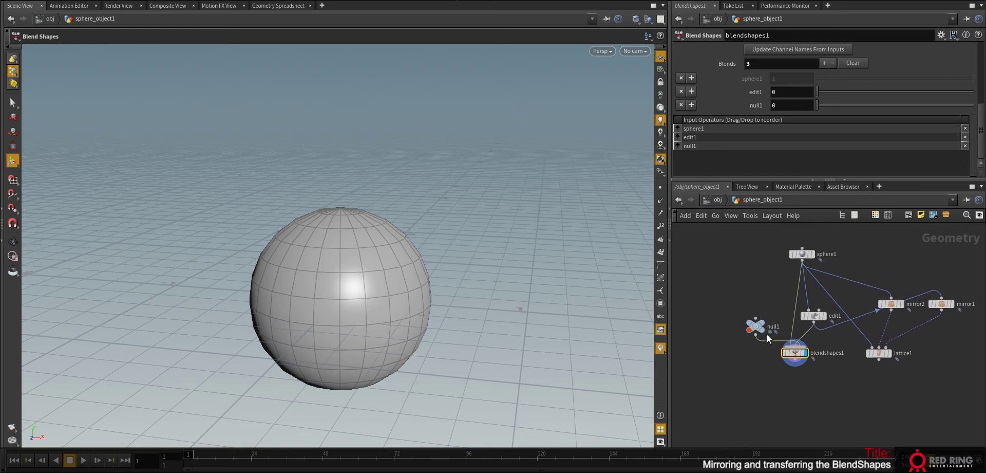
- Move sphere1 up and away from the other nodes, display it, and select it
left_click_drag(802, 254, 711, 248)
left_click(721, 248)
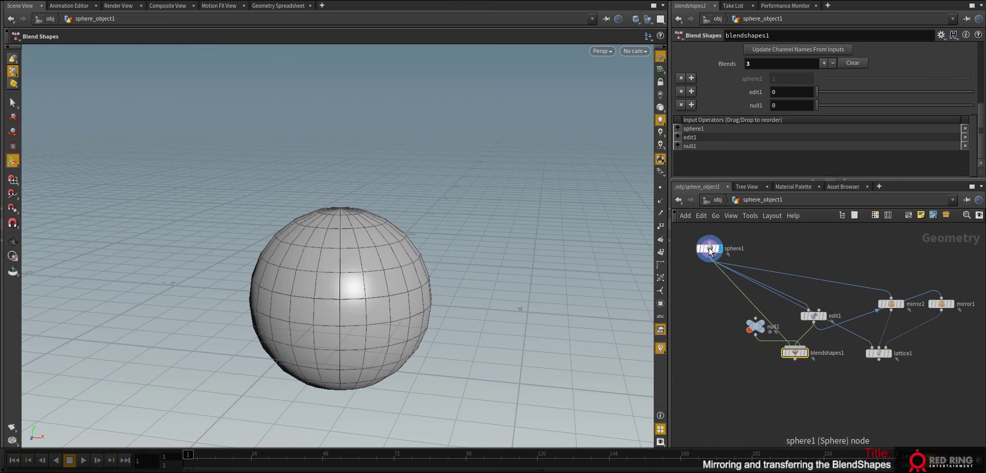
left_click(711, 248)
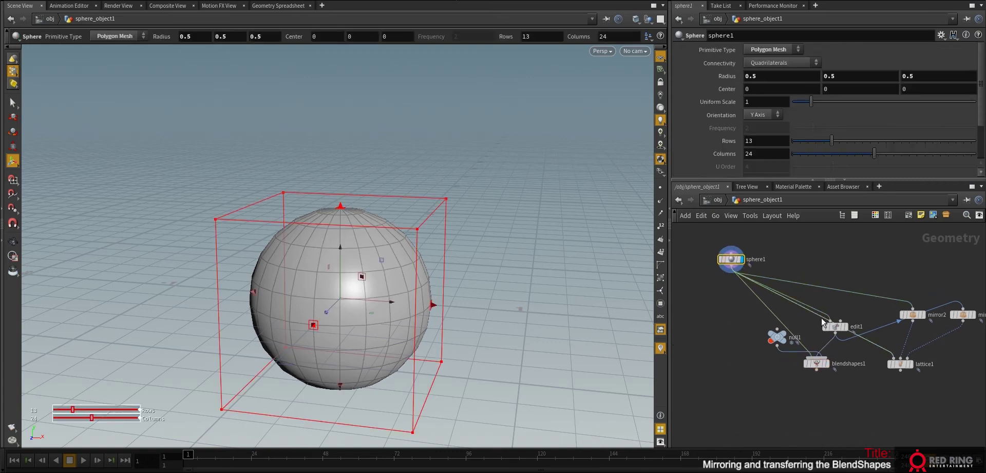
- Add a second Edit node below sphere1, wire sphere1 into its input, and display it
key("Tab")
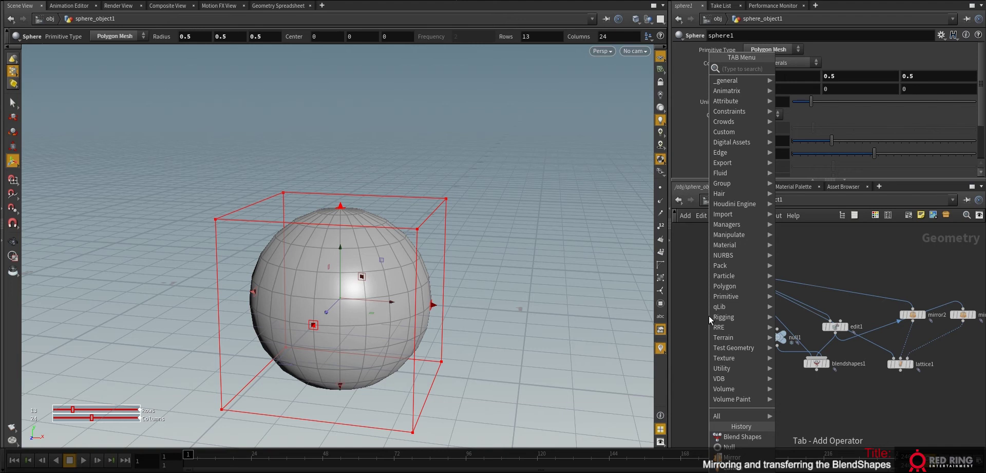
type("ed")
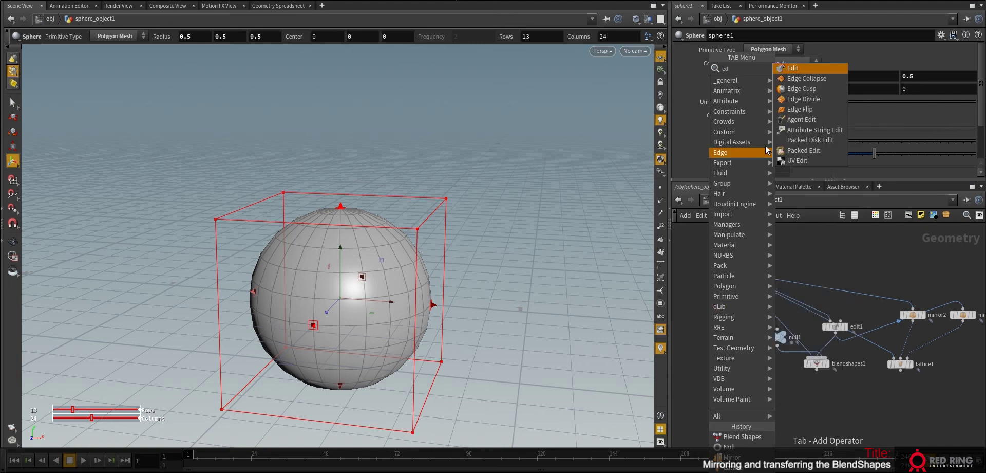
left_click(810, 68)
left_click(703, 331)
left_click(731, 270)
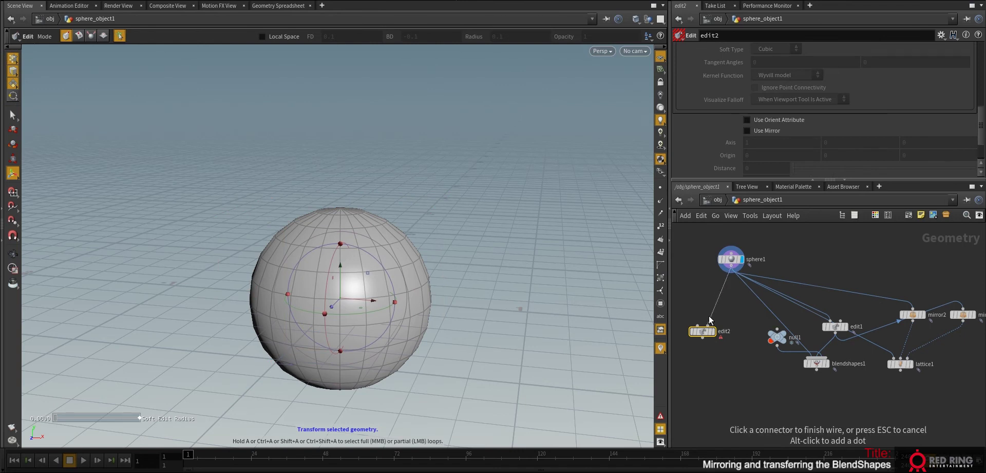
left_click(701, 325)
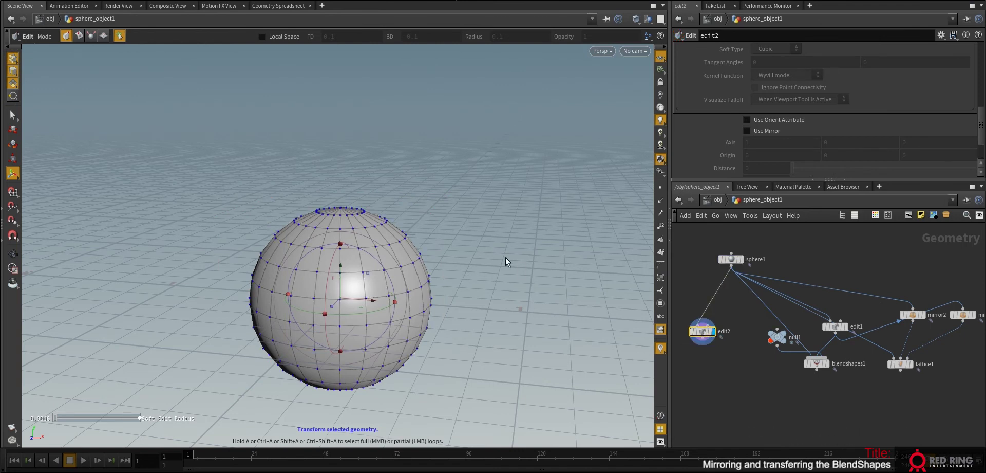
- Enable Use Mirror on edit2 and pull a point on the sphere's upper side outward into a spike
left_click(748, 131)
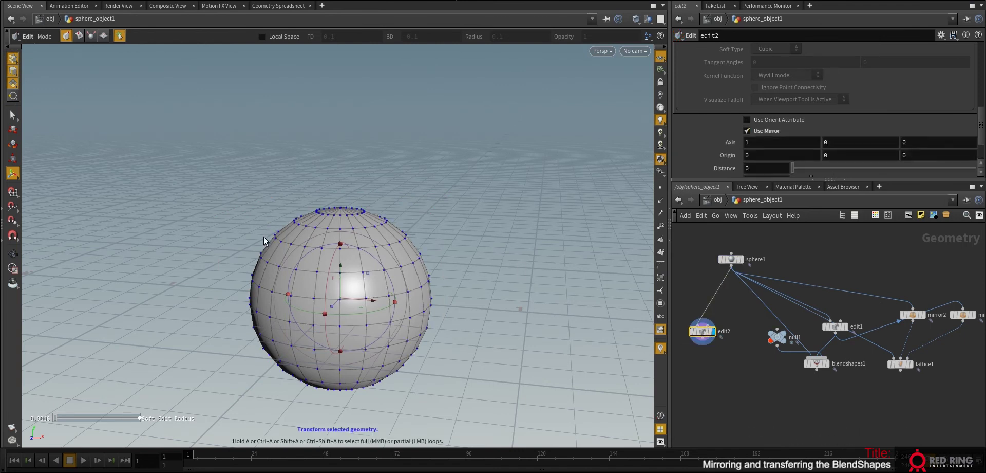
left_click(382, 225)
left_click_drag(418, 223, 508, 143)
- Keep the mirror distance of edit2 at 0 and set its Soft Radius to 0.273
left_click_drag(982, 126, 983, 140)
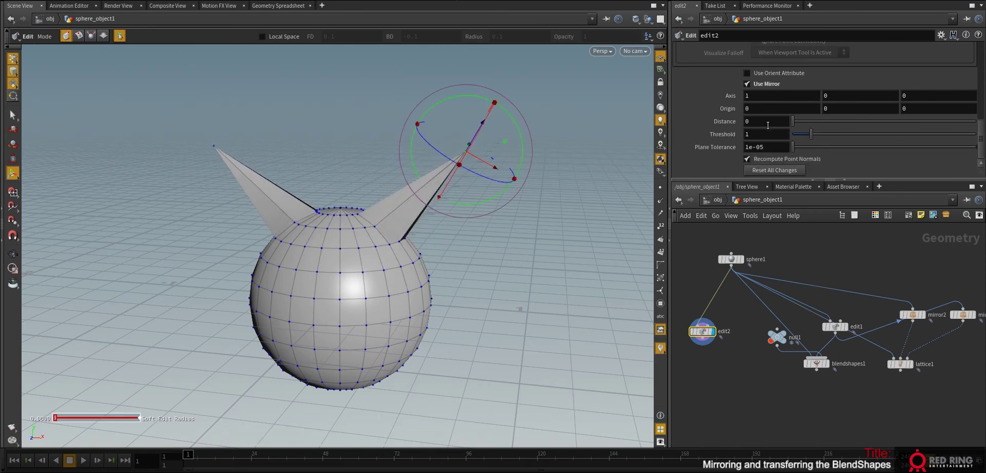
mouse_move(799, 123)
left_mouse_down()
mouse_move(830, 126)
mouse_move(789, 121)
left_mouse_up()
scroll(832, 136, "up", 3)
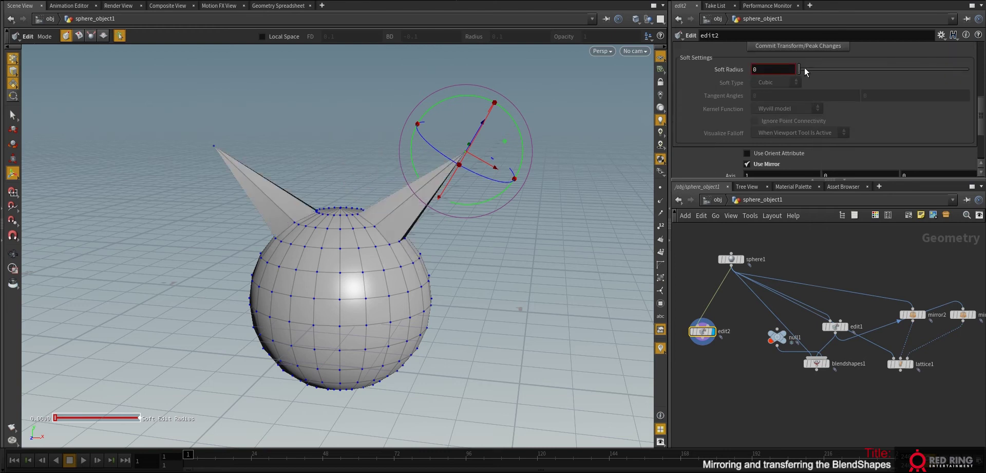
left_click_drag(806, 70, 845, 70)
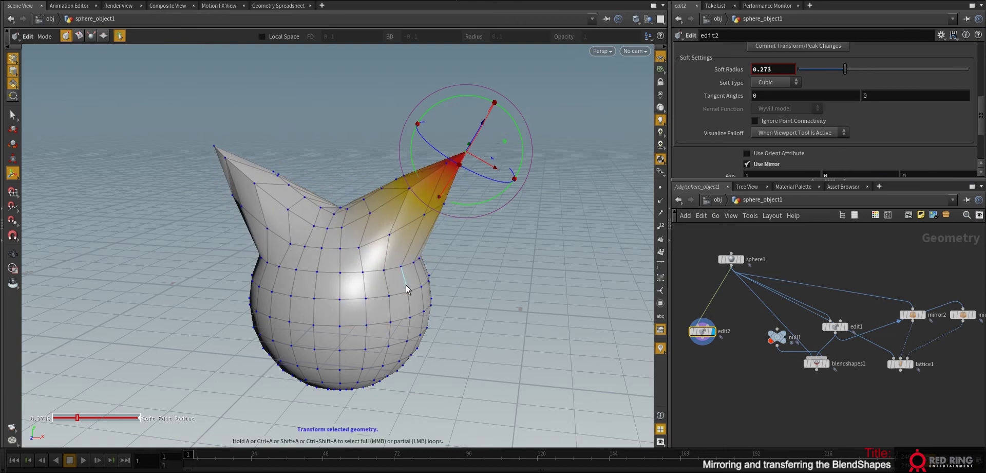
- Pull a point on the sphere's side outward, and move the geometry between it and the upper spike outward
left_click(428, 281)
left_click_drag(451, 252, 551, 254)
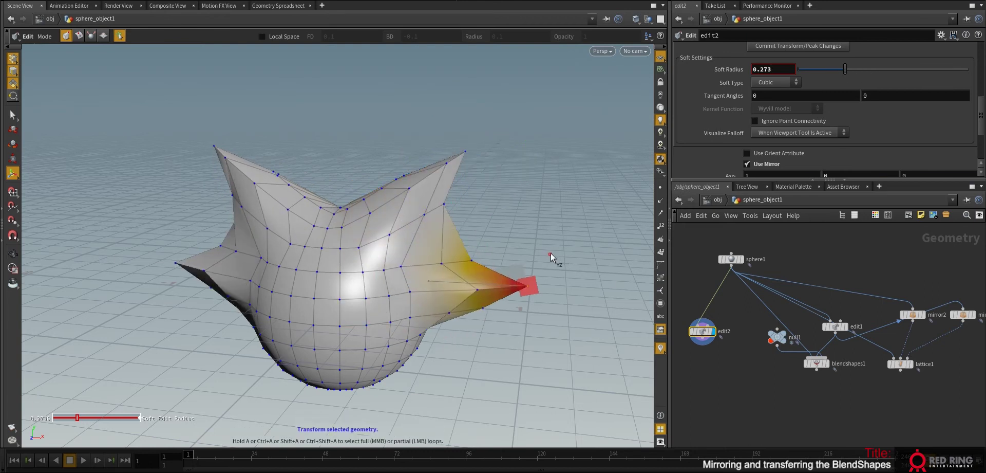
left_click(442, 238)
left_click_drag(443, 236, 498, 225)
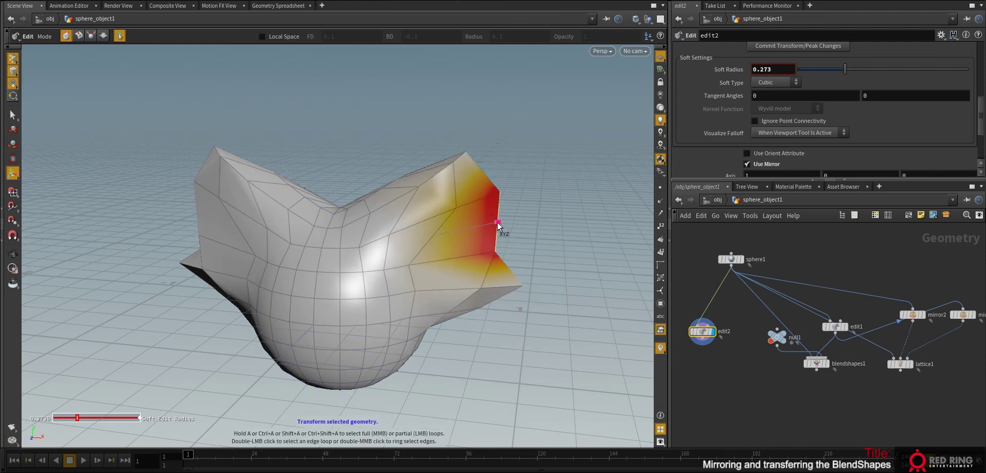
scroll(439, 294, "down", 3)
mouse_move(436, 297)
left_mouse_down("alt")
mouse_move(455, 304)
mouse_move(437, 310)
left_mouse_up("alt")
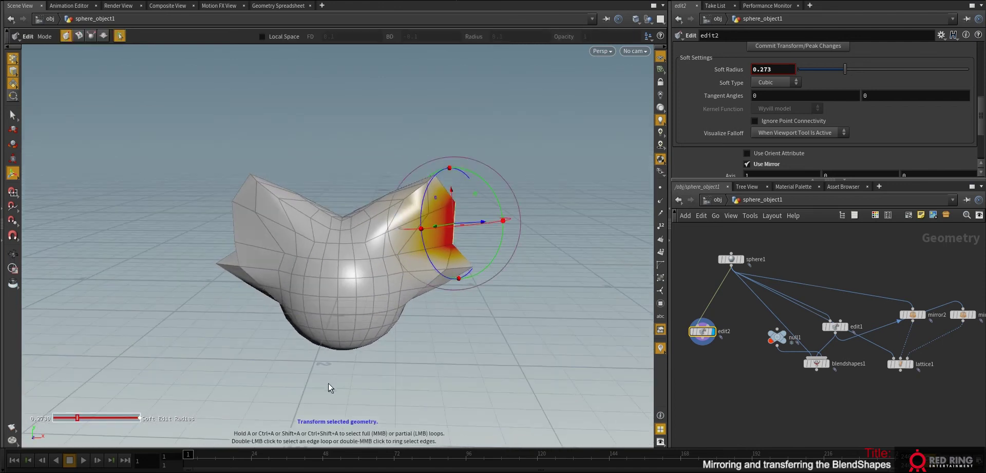
- Add a Point VOP node below edit2 and wire edit2 into its second input
middle_click_drag(730, 383, 740, 365)
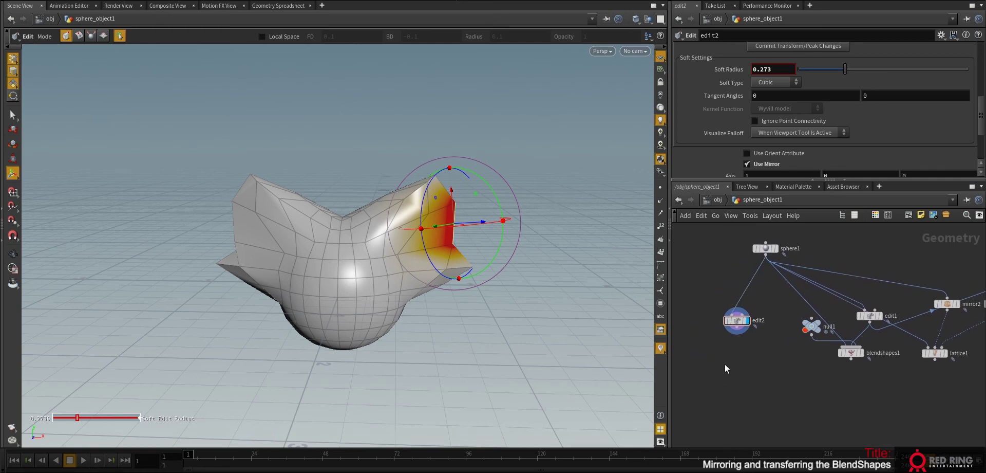
key("Tab")
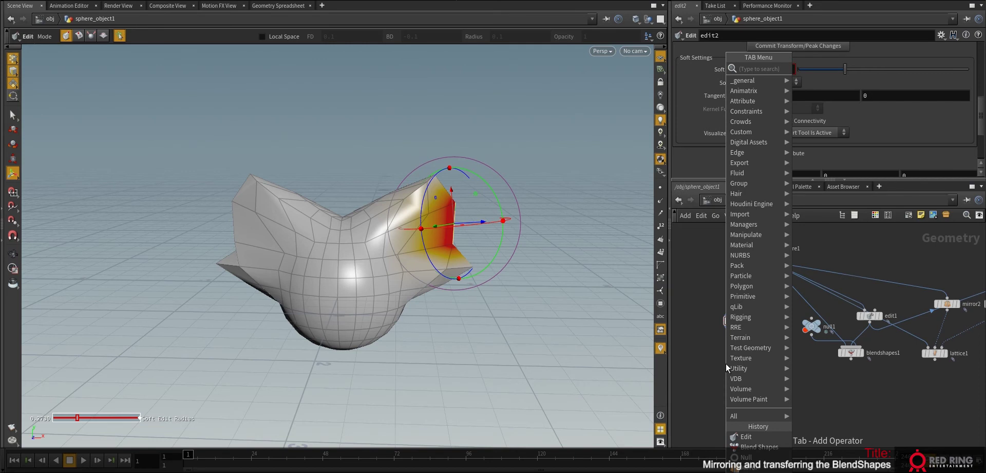
type("poi")
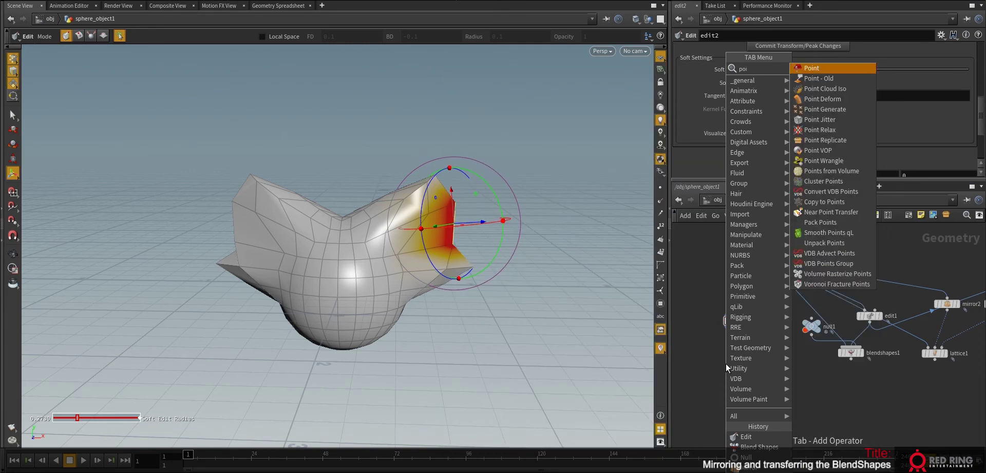
left_click(831, 150)
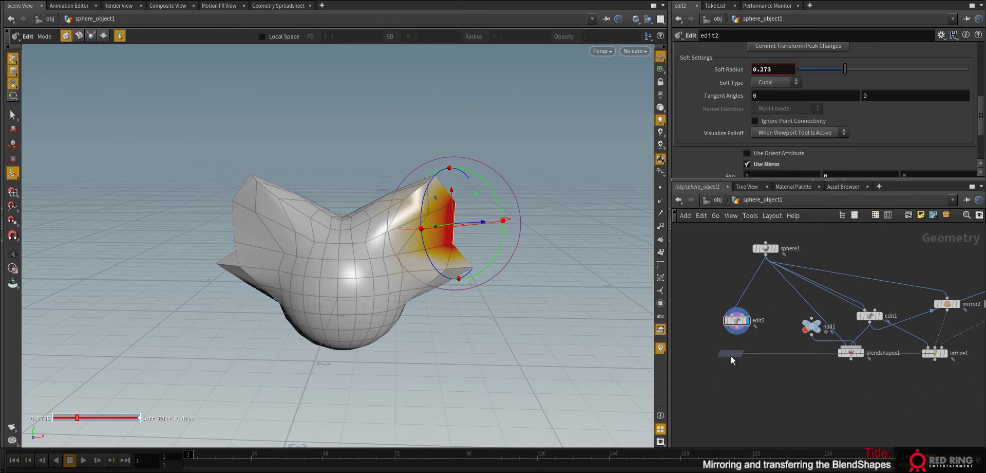
left_click(734, 360)
left_click(736, 335)
left_click(729, 349)
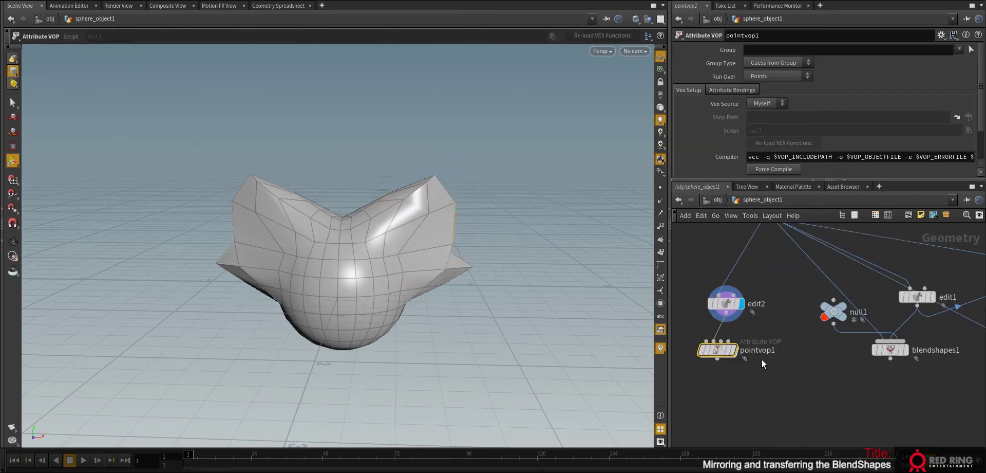
- Wire sphere1 into the first input of pointvop1 and display pointvop1
scroll(800, 371, "up", 3)
middle_click_drag(794, 256, 794, 306)
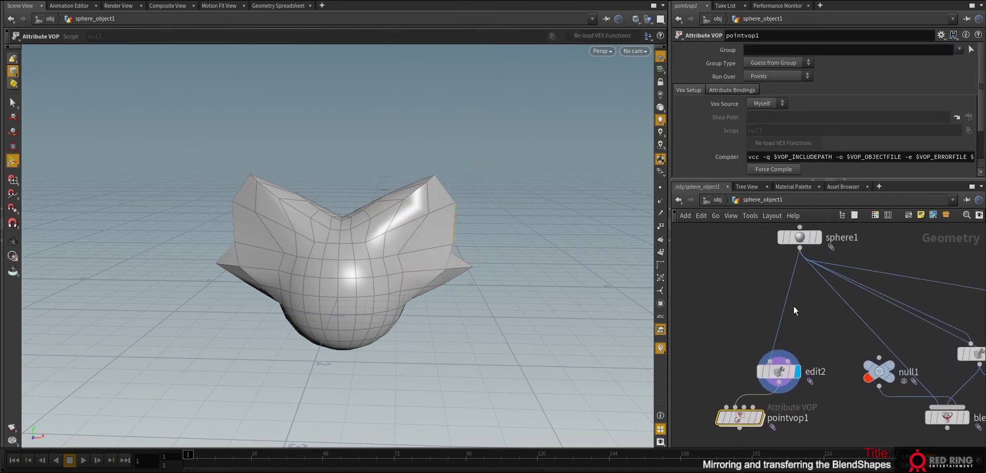
left_click(800, 249)
left_click(762, 417)
left_click(762, 418)
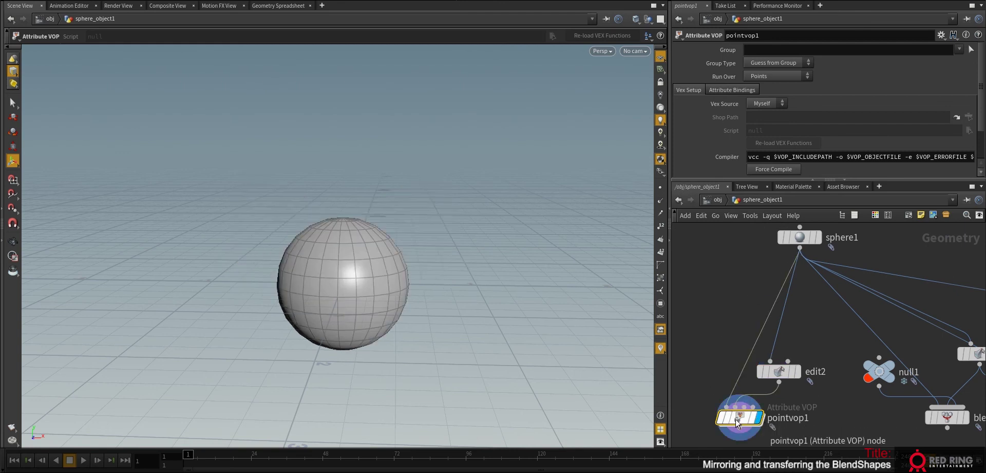
- Open the VEX network inside pointvop1 and widen the network editor area
middle_click_drag(744, 419, 738, 354)
double_click(737, 353)
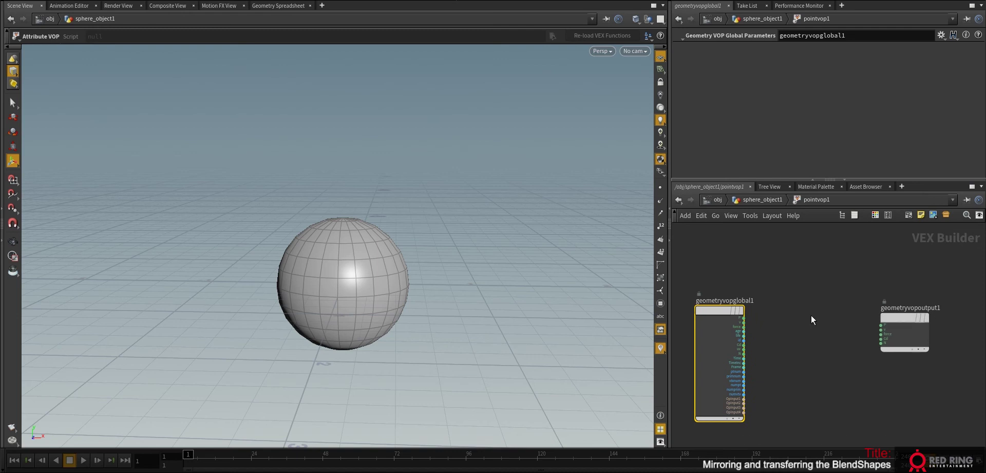
middle_click_drag(812, 316, 818, 297)
left_click_drag(670, 235, 630, 237)
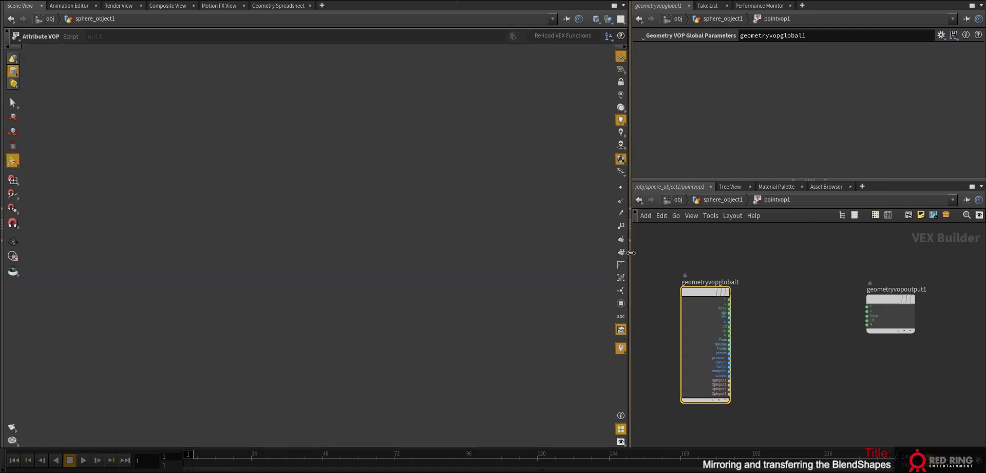
scroll(744, 349, "up", 3)
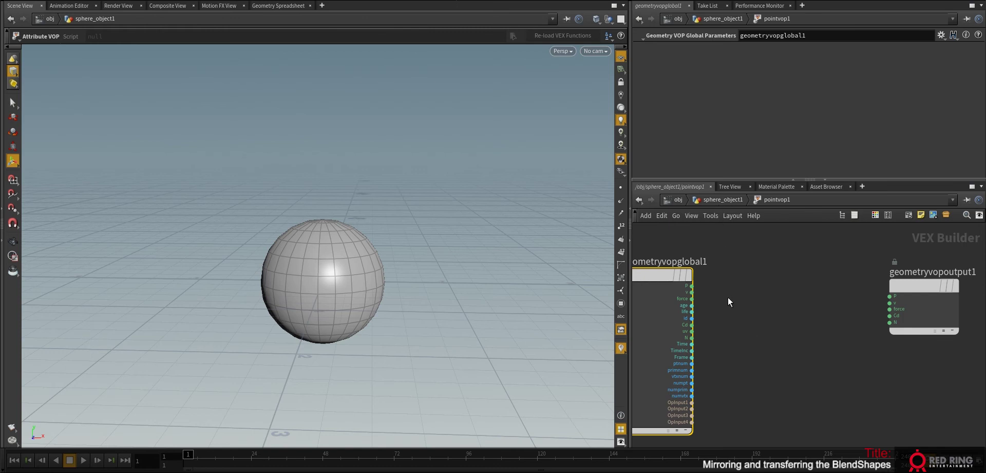
middle_click_drag(736, 301, 765, 309)
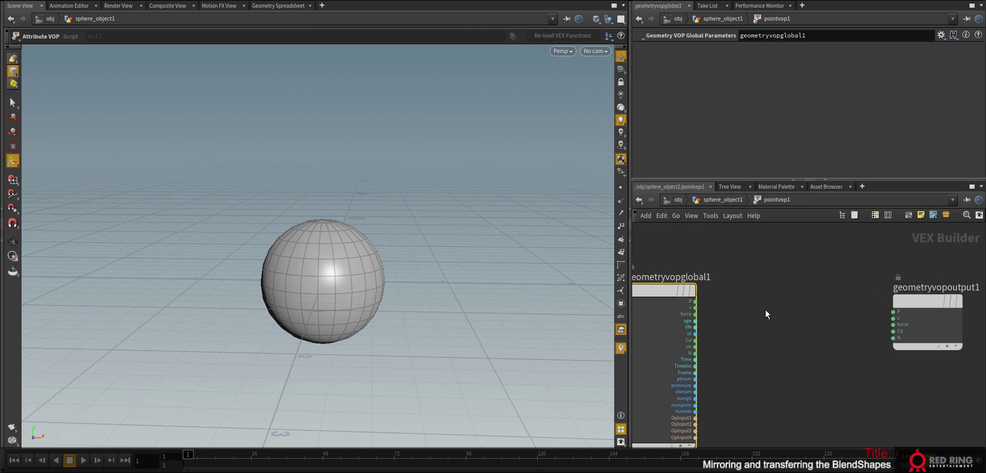
- Add an Import Point Attribute node for P, set its input to Second Input, and place it beside the global parameters
key("Tab")
type("att")
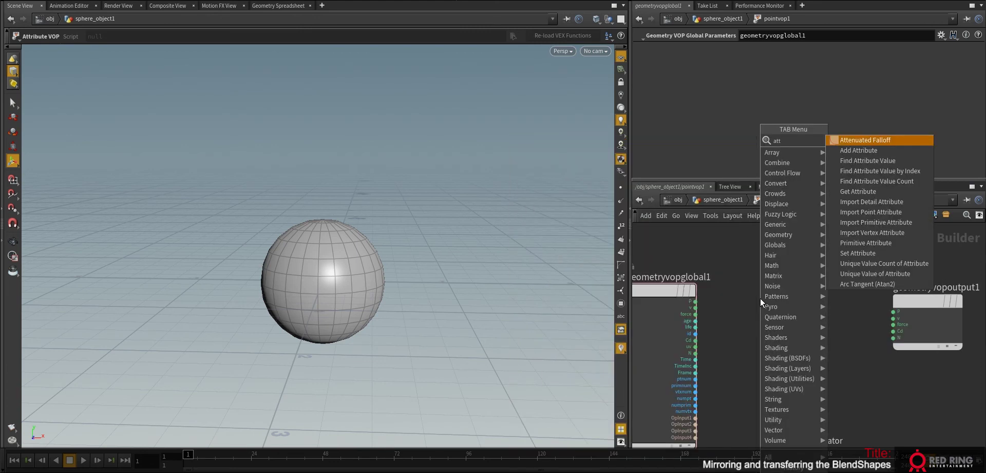
left_click(884, 212)
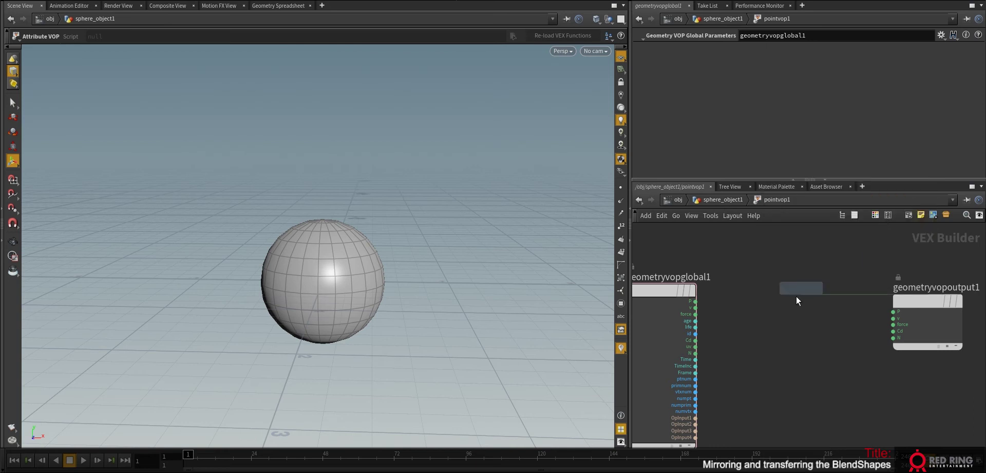
left_click(777, 301)
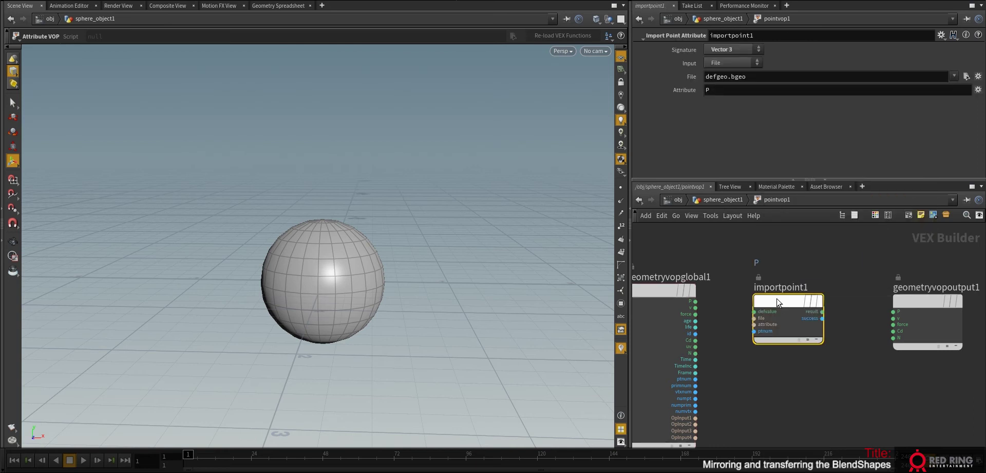
left_click(732, 61)
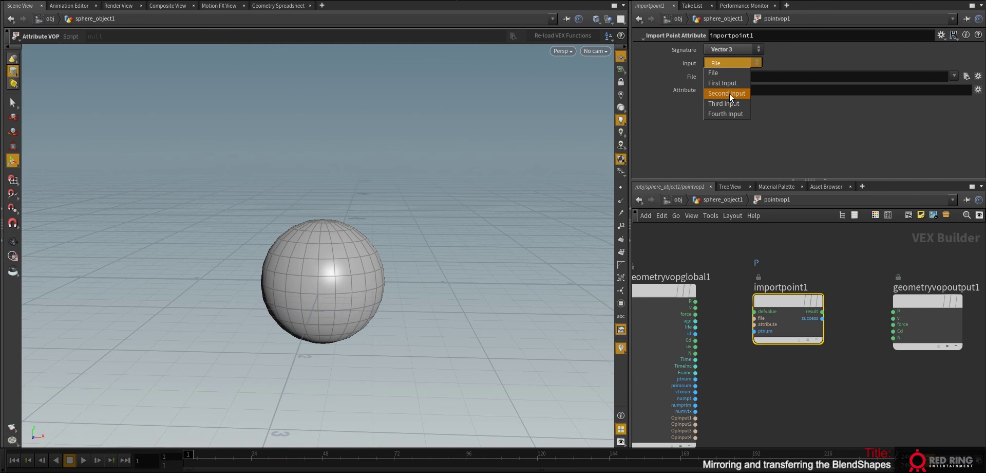
left_click(730, 93)
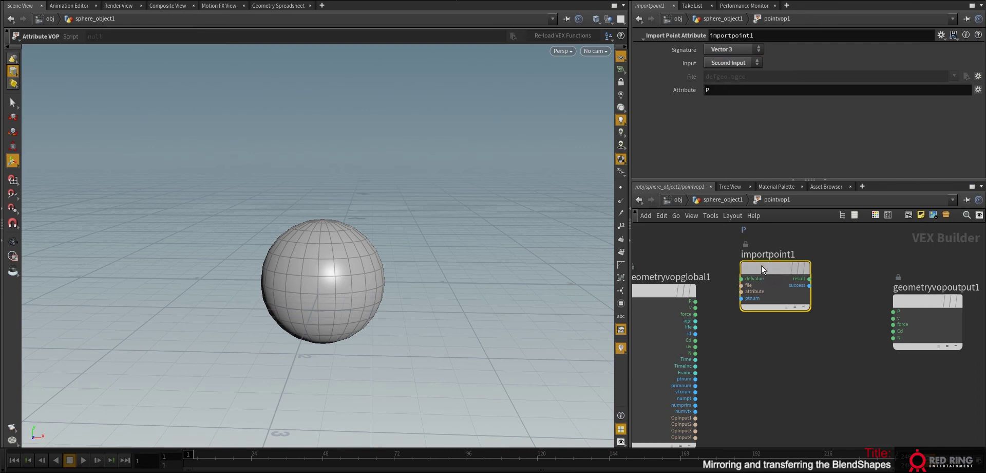
- Return to the sphere_object1 network, display edit2, and reposition sphere1 above the pointvop1 branch
left_click(722, 200)
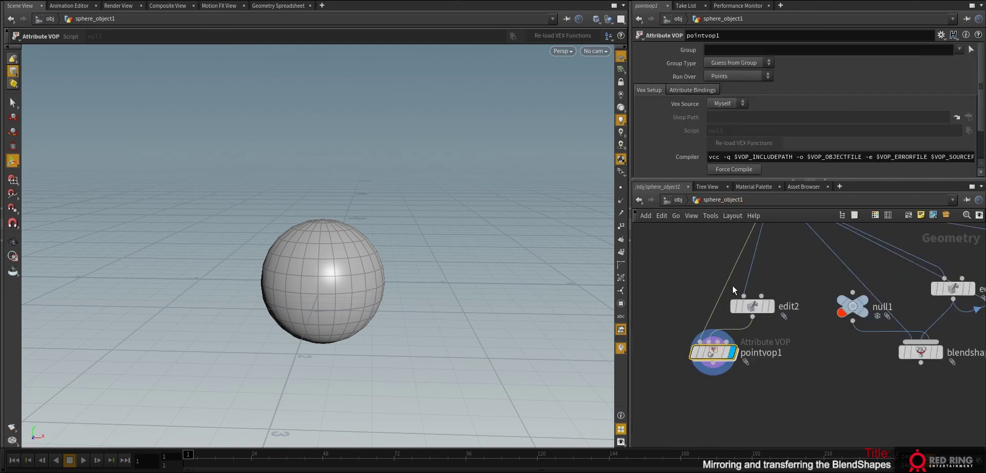
left_click(771, 306)
left_click(753, 305)
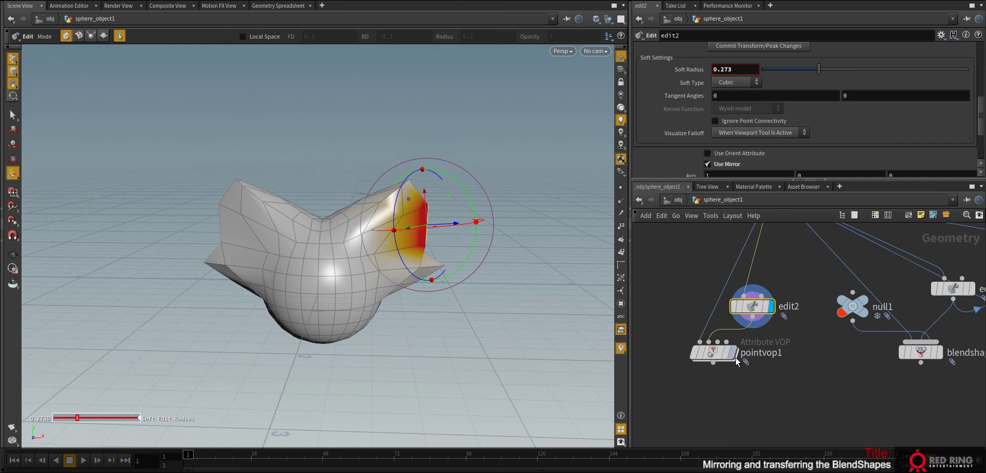
middle_click_drag(783, 336, 809, 421)
left_click_drag(798, 259, 727, 245)
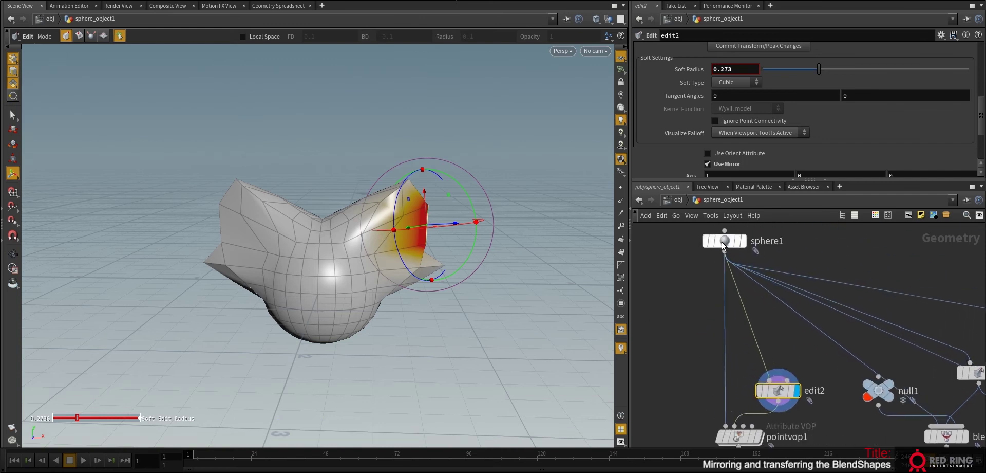
- Insert a Paint node on the wire between sphere1 and pointvop1
key("Tab")
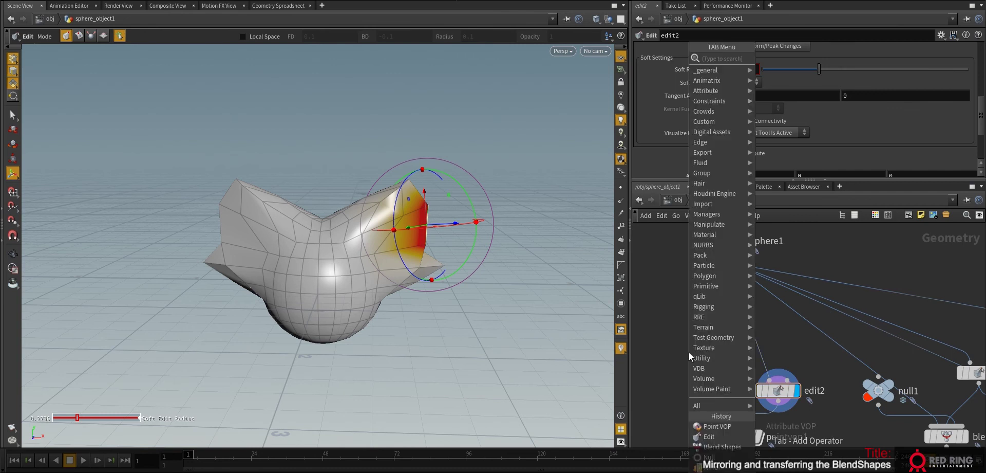
type("pai")
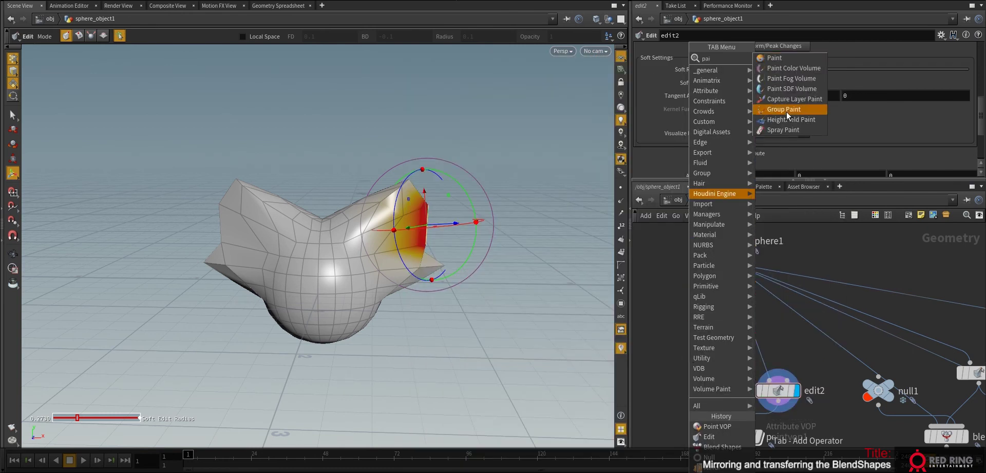
left_click(773, 59)
left_click(725, 372)
left_click_drag(729, 375, 719, 374)
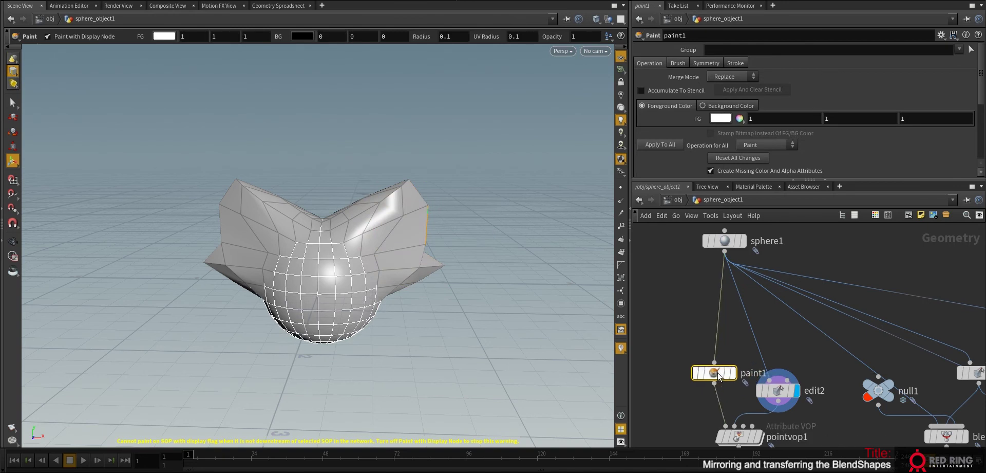
- Apply the black background color (0, 0, 0) to the whole sphere in paint1 and display paint1
left_click(737, 107)
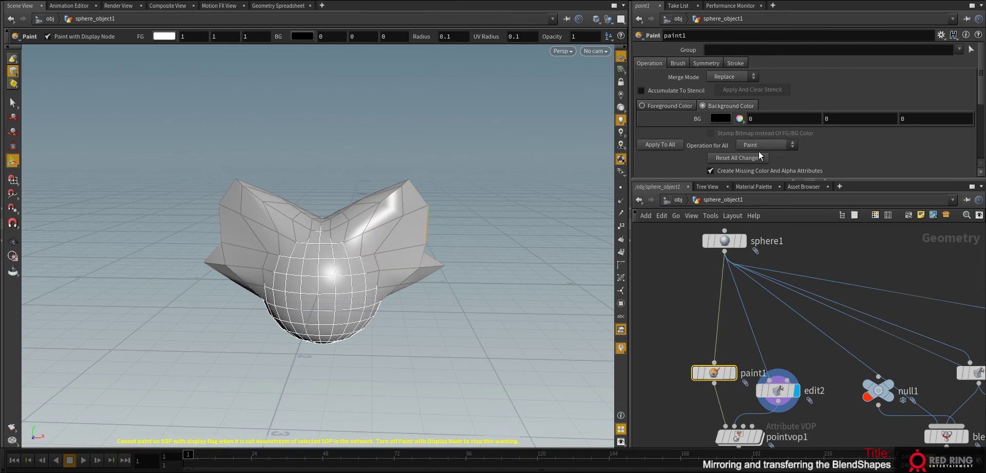
left_click(663, 145)
left_click(733, 372)
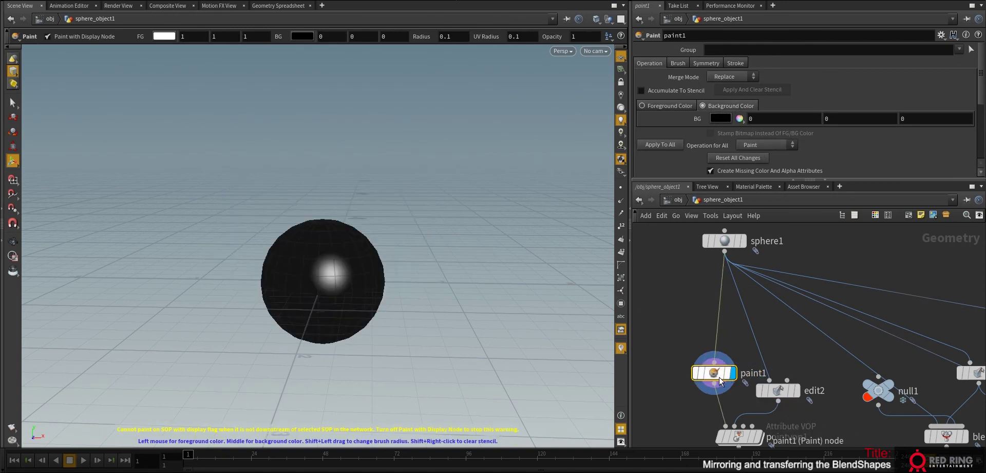
middle_click_drag(738, 407, 720, 355)
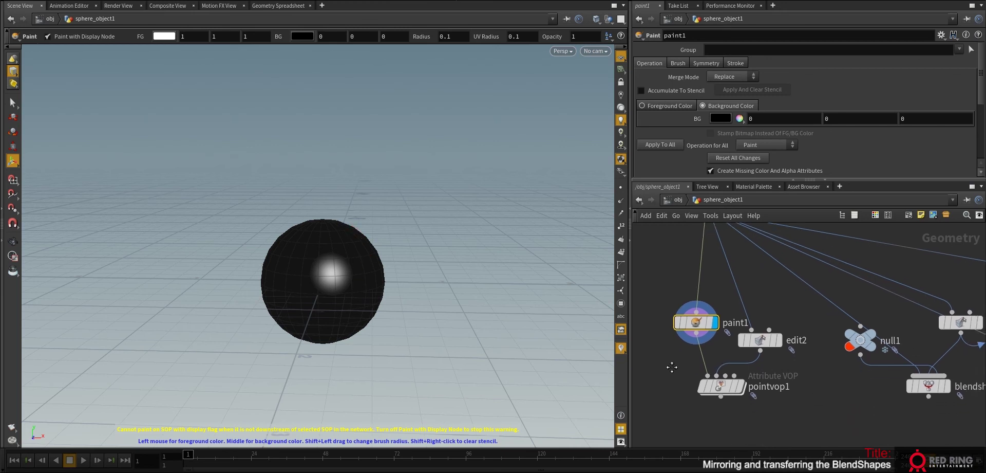
- Display pointvop1 and reopen its VEX network
left_click(741, 382)
middle_click_drag(778, 403, 783, 362)
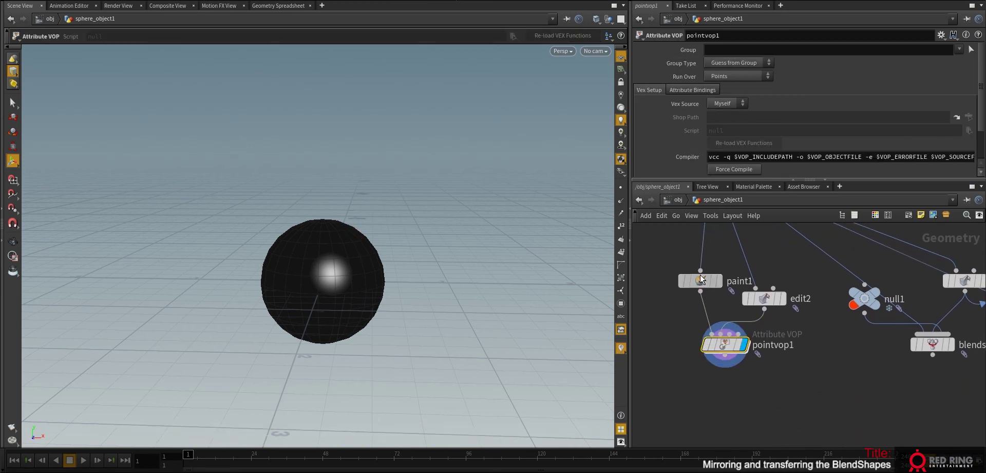
middle_click(700, 274)
double_click(727, 345)
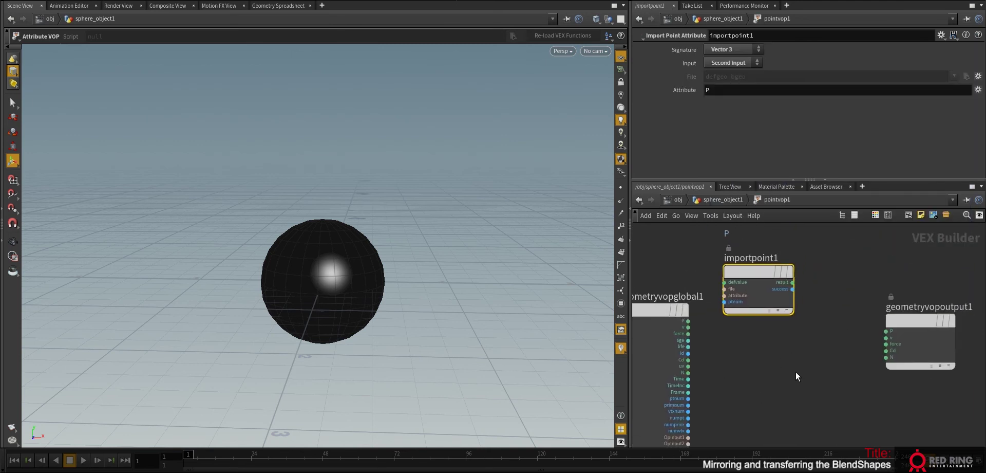
- Add a Mix node below importpoint1 in the VEX network
key("Tab")
type("mi")
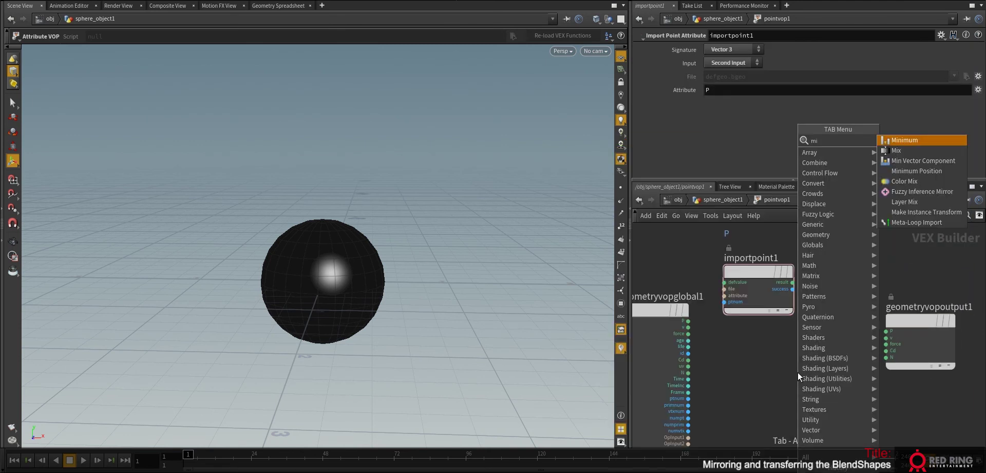
left_click(899, 161)
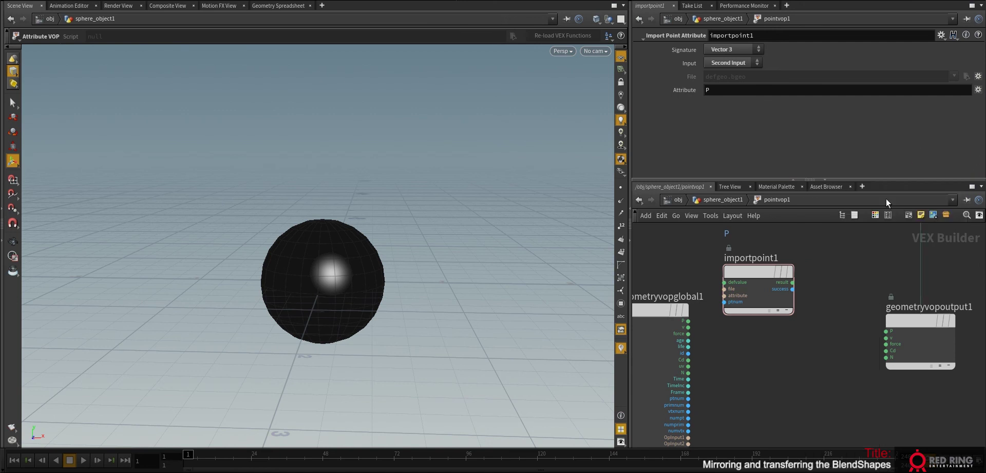
left_click(766, 366)
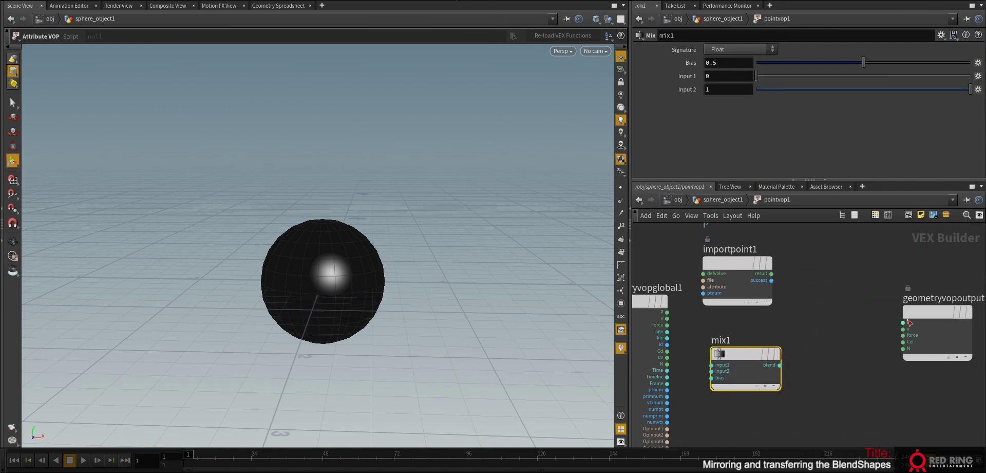
- Wire the global P into input1 of mix1 and the result of importpoint1 into its input2
left_click(667, 312)
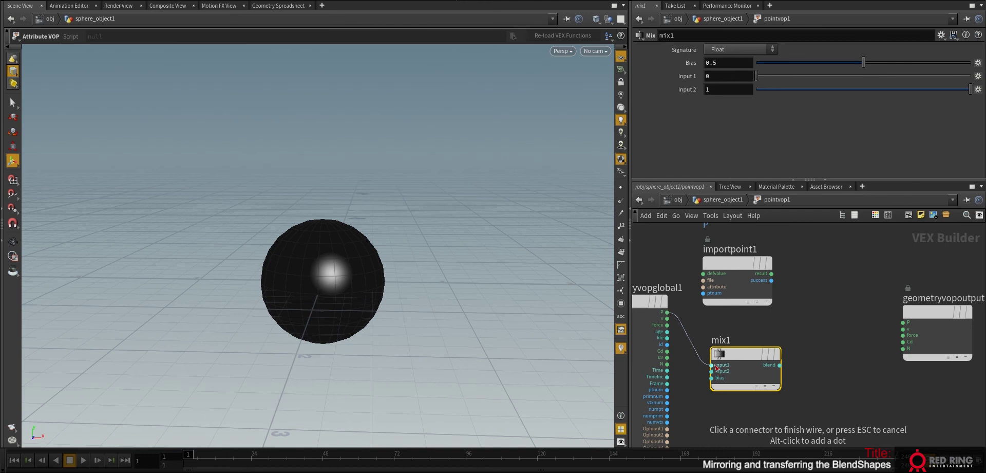
left_click(737, 360)
left_click_drag(737, 360, 799, 324)
left_click(772, 274)
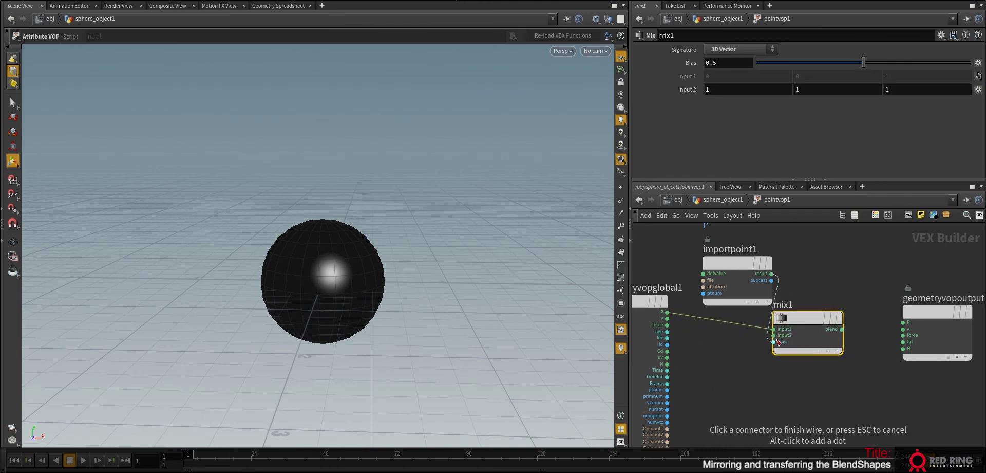
left_click(776, 336)
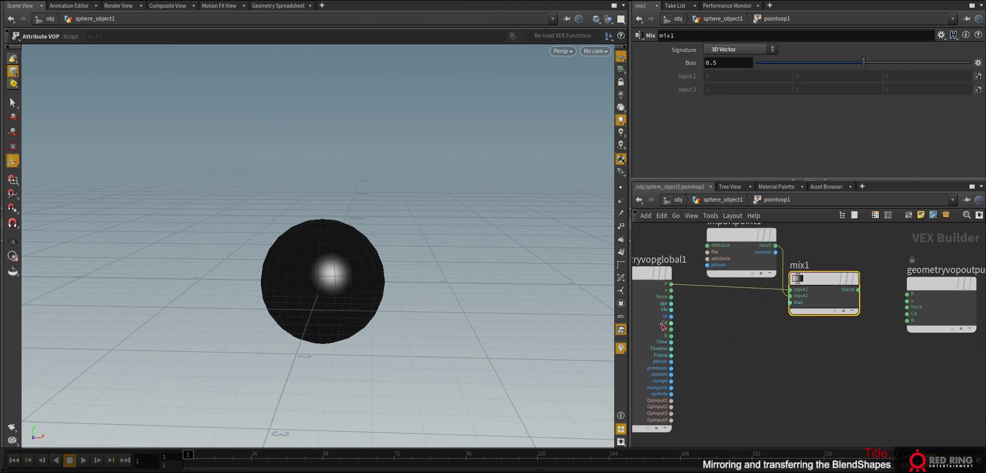
- Wire the global Cd into the bias of mix1 and return to the sphere_object1 network
left_click(671, 323)
left_click(790, 302)
middle_click_drag(782, 344, 739, 371)
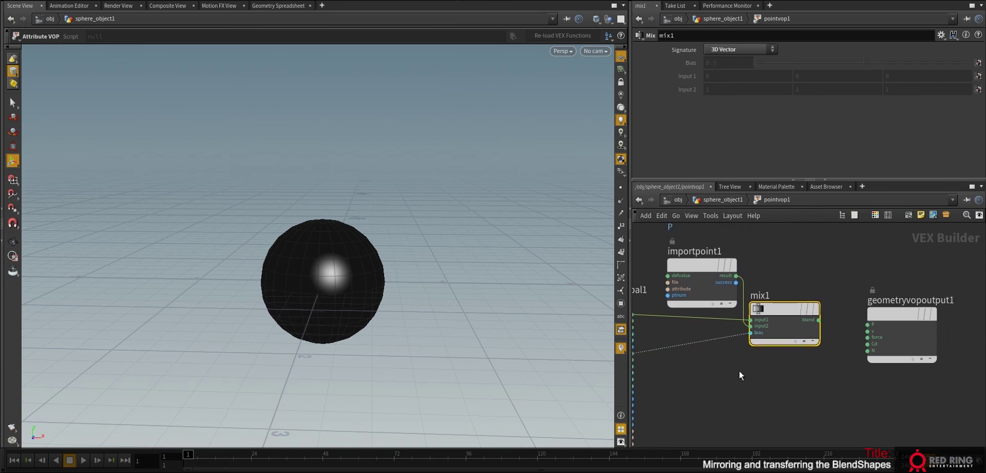
left_click(720, 199)
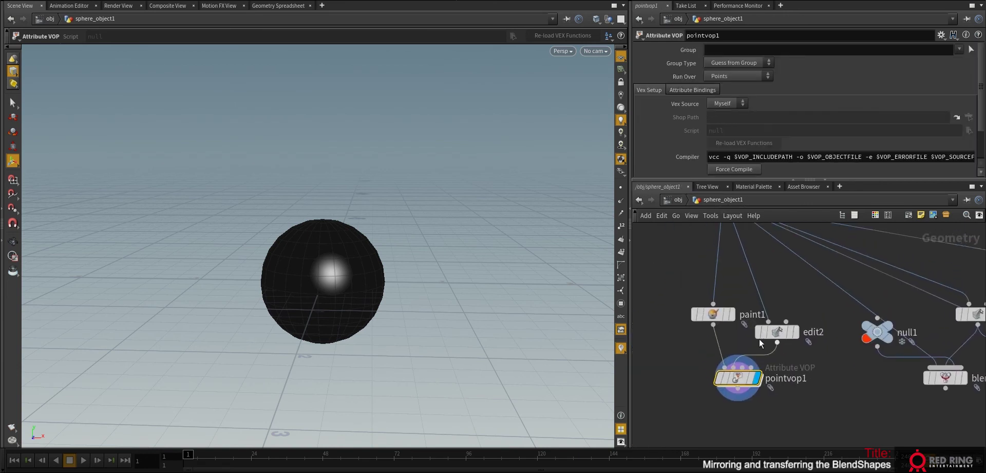
- Enlarge the paint1 brush to a radius of about 0.36 and paint the right half of the sphere white
left_click(714, 314)
left_click(669, 106)
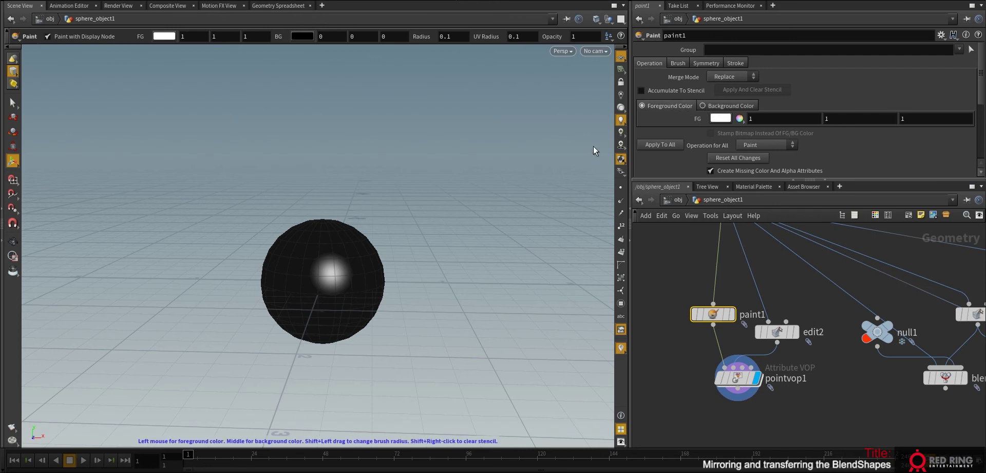
left_click_drag(309, 264, 376, 261, "shift")
left_click_drag(350, 308, 342, 316, "alt")
mouse_move(346, 251)
left_mouse_down()
mouse_move(364, 268)
mouse_move(357, 301)
mouse_move(331, 323)
left_mouse_up()
mouse_move(360, 310)
left_mouse_down("alt")
mouse_move(384, 306)
mouse_move(375, 270)
mouse_move(368, 331)
left_mouse_up("alt")
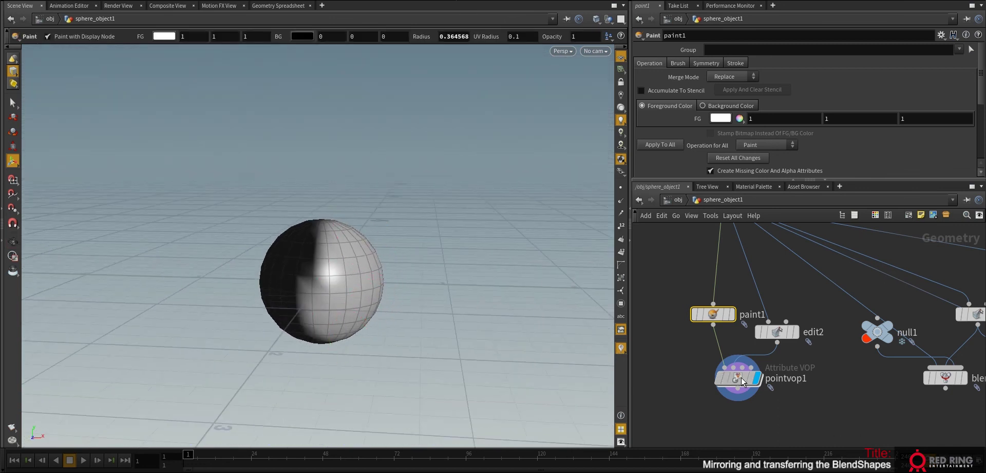
- Display edit2 to compare its shape, and return the display to pointvop1
left_click(735, 377)
middle_click_drag(789, 335, 776, 334)
left_click(783, 334)
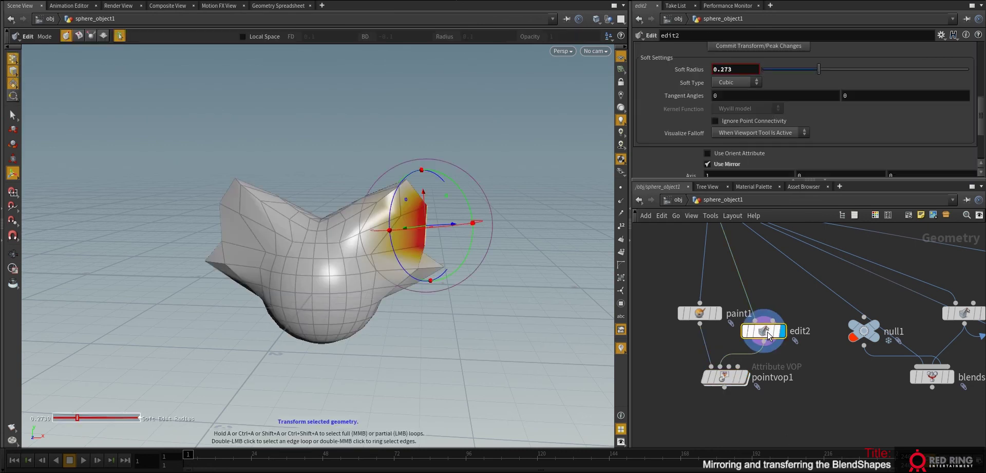
left_click(724, 379)
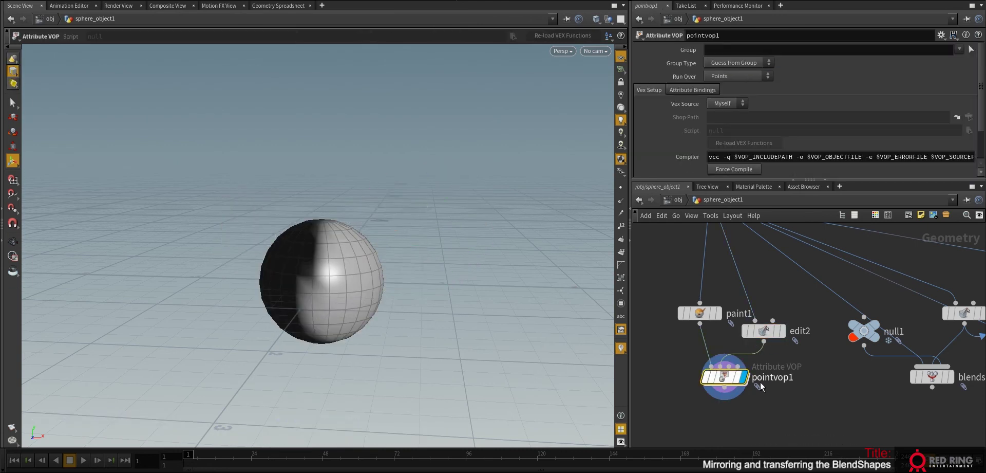
- Inside pointvop1, wire the blend output of mix1 into P of geometryvopoutput1 and return to the sphere_object1 network
double_click(724, 379)
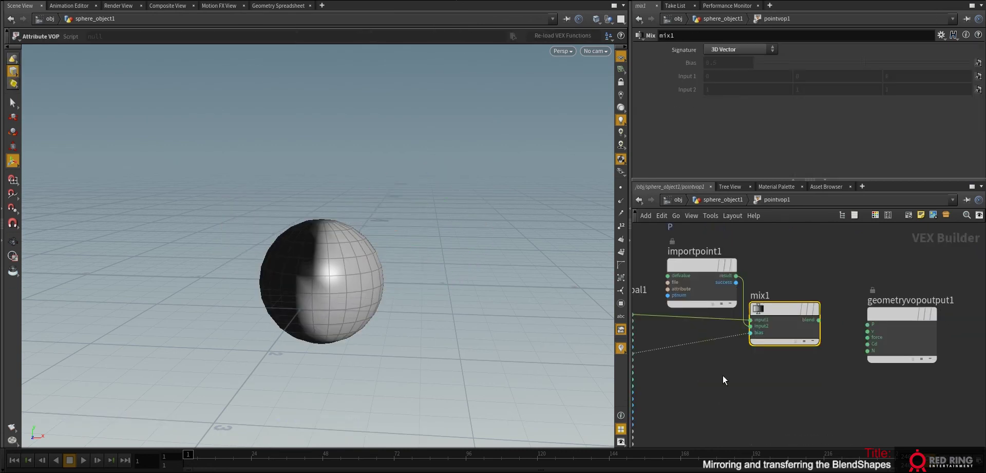
left_click(819, 319)
left_click(868, 324)
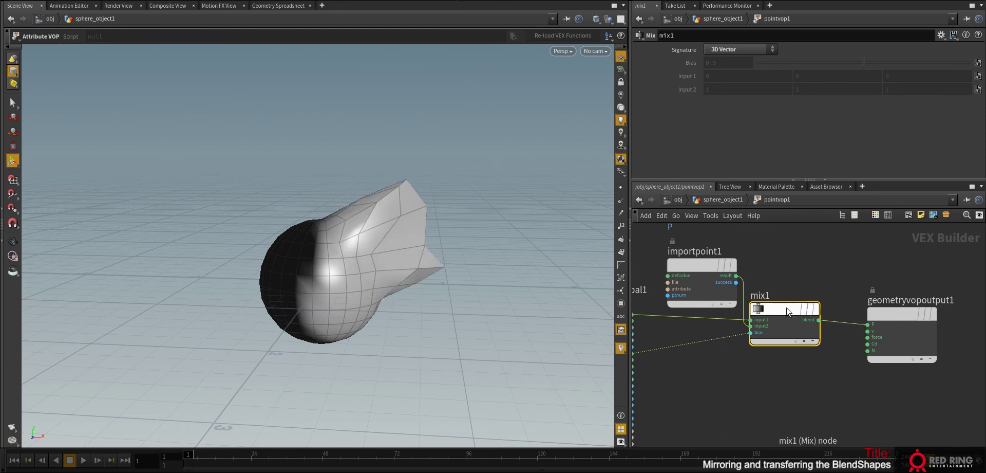
left_click(723, 200)
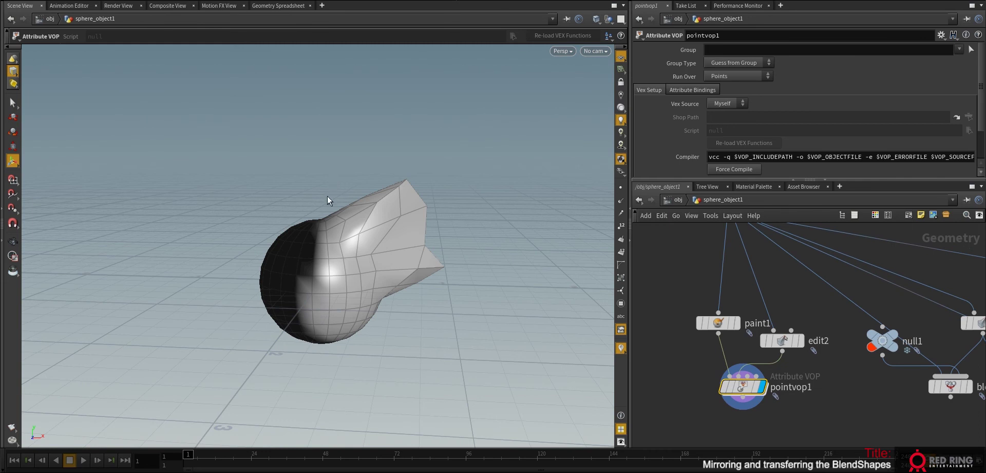
- Align paint1 and edit2 side by side with more space, and place pointvop1 below edit2
left_click_drag(785, 341, 792, 328)
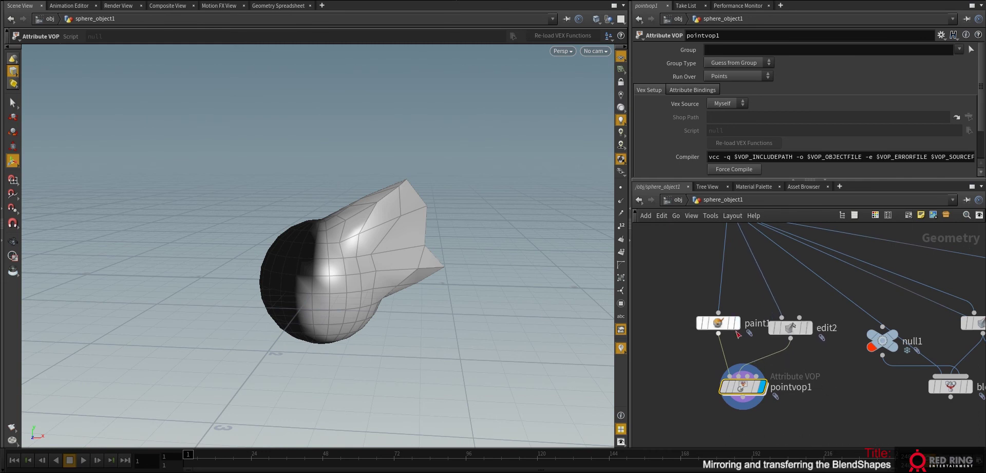
left_click_drag(718, 326, 699, 327)
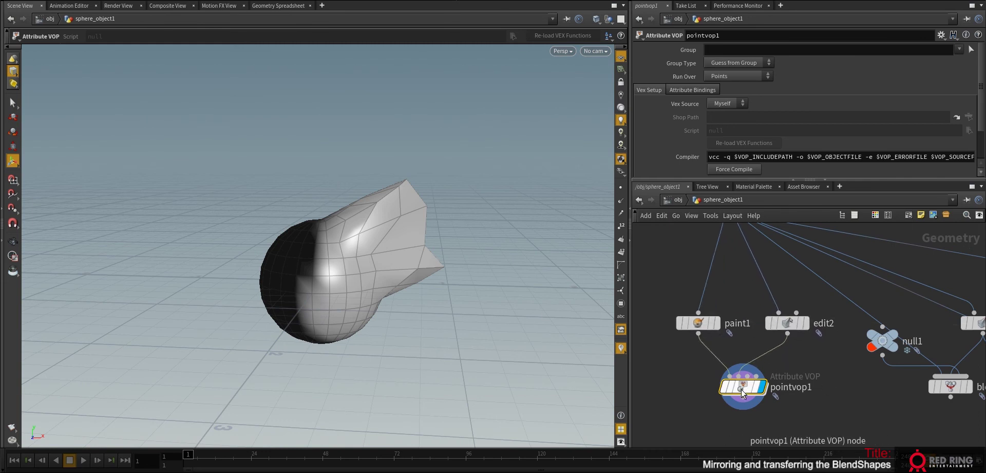
left_click_drag(741, 384, 791, 384)
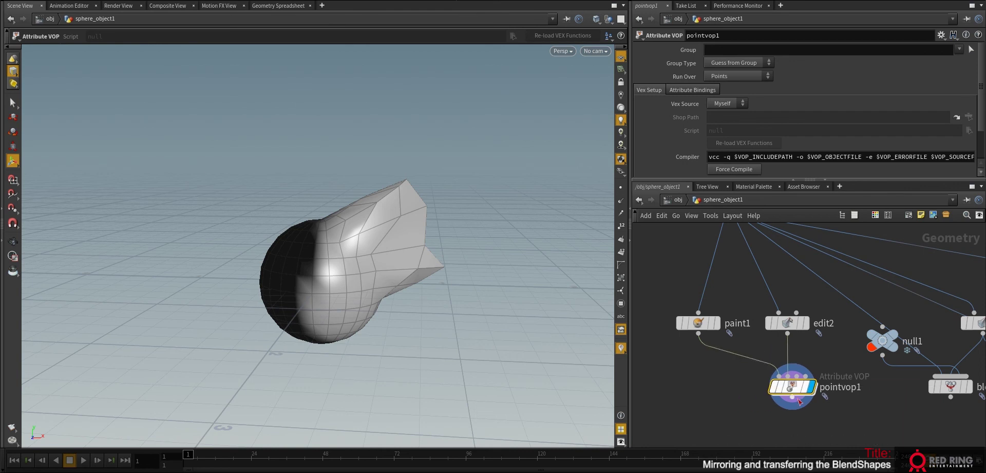
- Duplicate pointvop1 with its input connections and place the copy below paint1
key("ctrl+c")
key("ctrl+v")
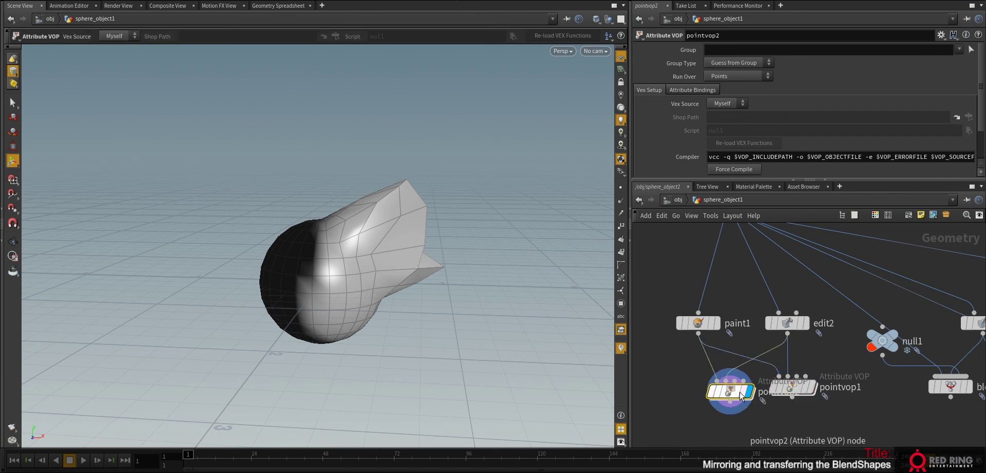
left_click_drag(730, 392, 685, 391)
- Inside pointvop2, wire importpoint1's result into input1 of mix1 and the global P into input2, and return to sphere_object1
double_click(685, 390)
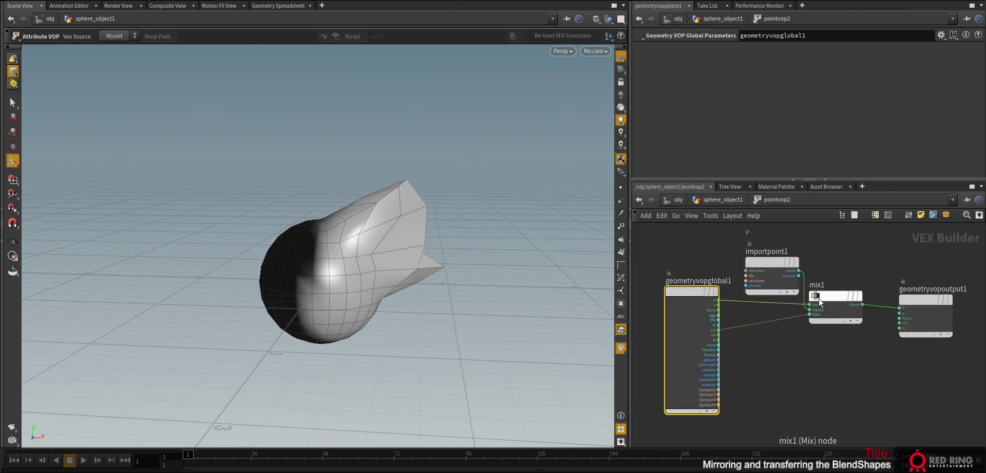
scroll(785, 360, "up", 2)
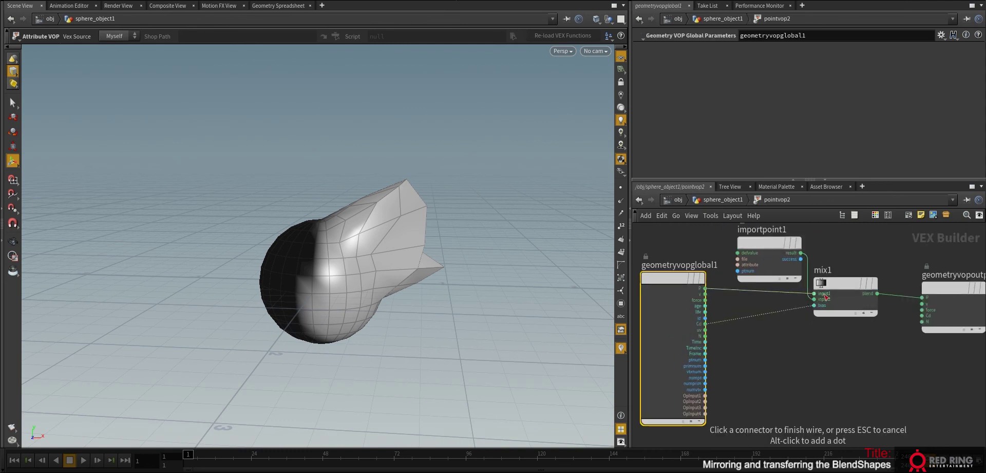
left_click(801, 252)
left_click(815, 299)
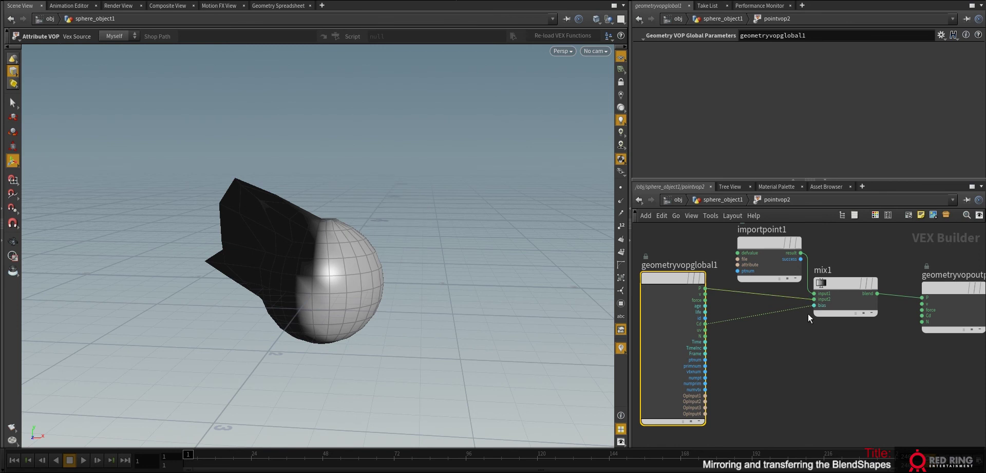
left_click(715, 200)
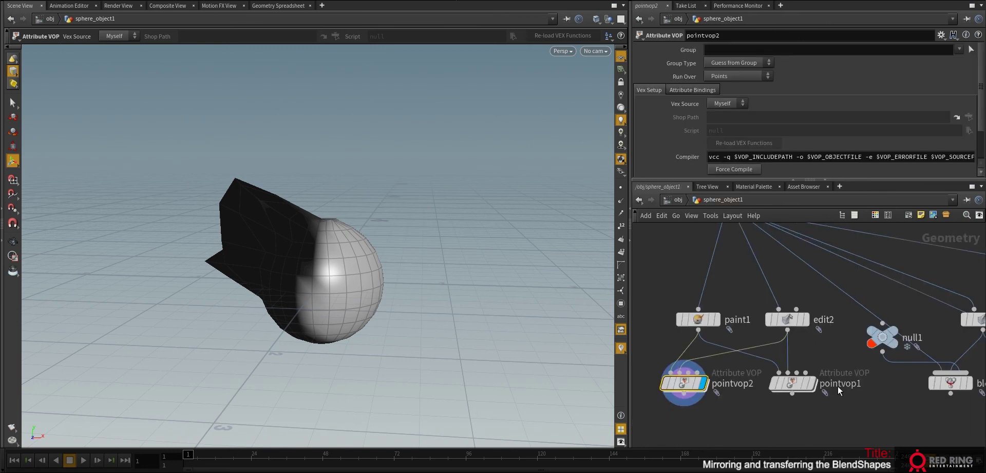
- Display pointvop1 and move paint1 and edit2 higher above the two Point VOP nodes
left_click(807, 355)
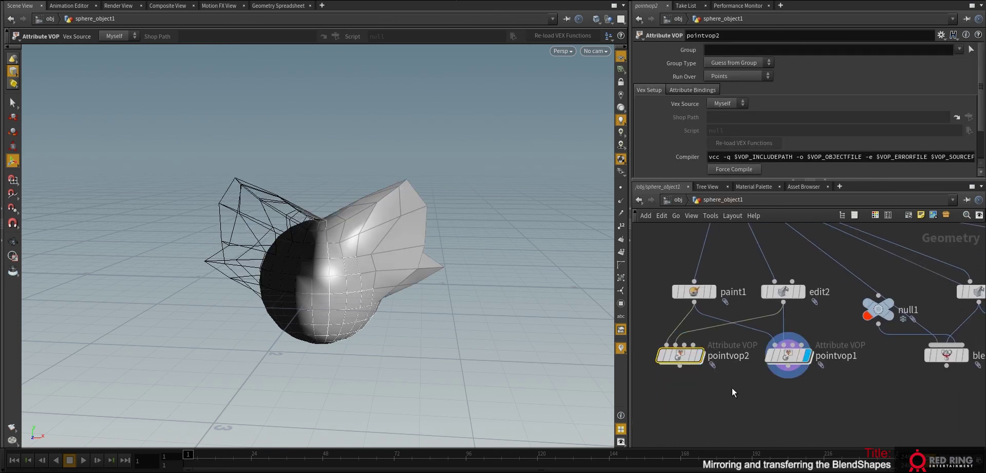
left_click_drag(692, 295, 667, 273)
middle_click_drag(747, 412, 756, 380)
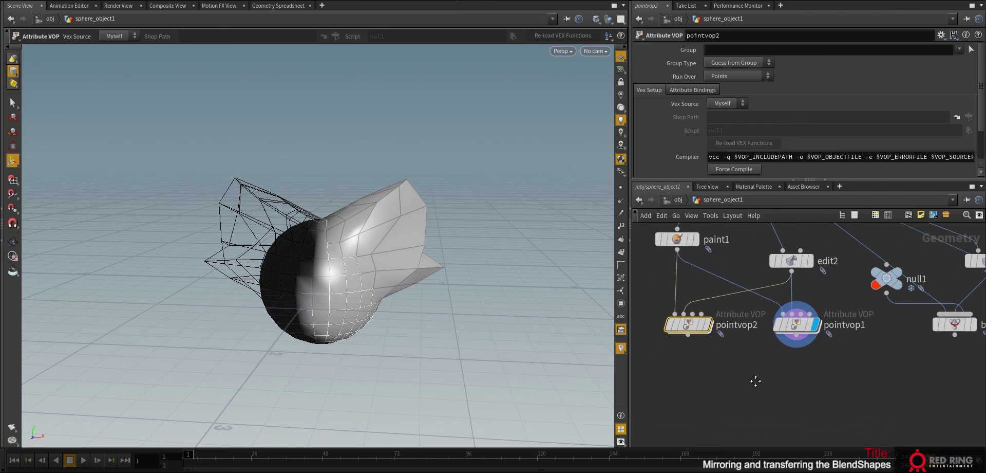
middle_click_drag(819, 371, 814, 408)
left_click_drag(788, 297, 784, 276)
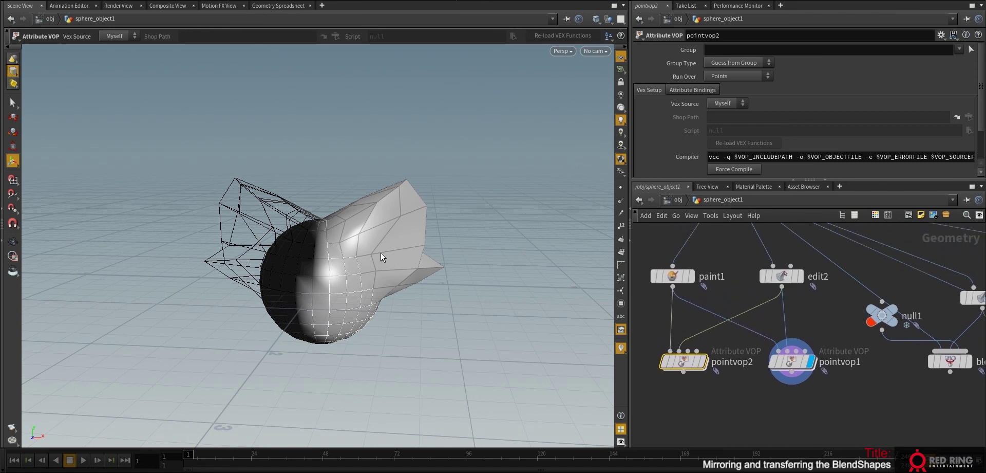
- Smooth the painted color across the black and white boundary of the sphere with paint1
left_click(670, 278)
key("Return")
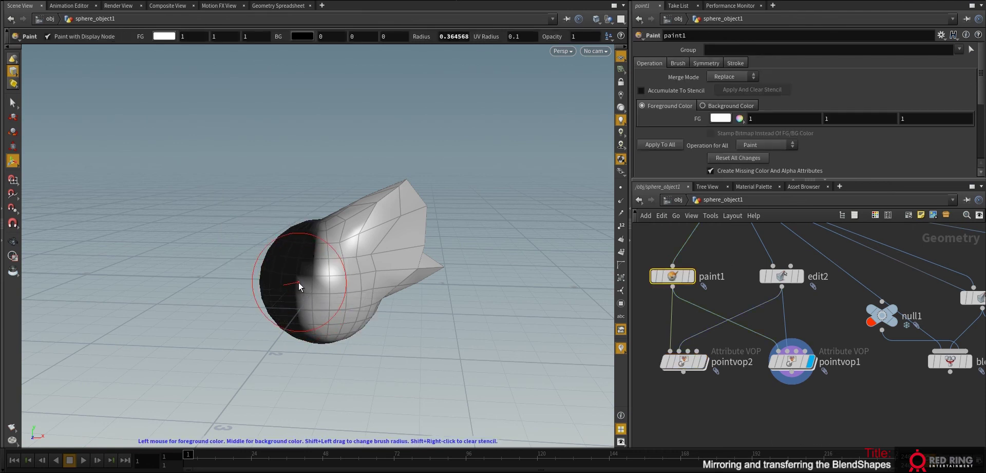
right_click(302, 293)
left_click(311, 297)
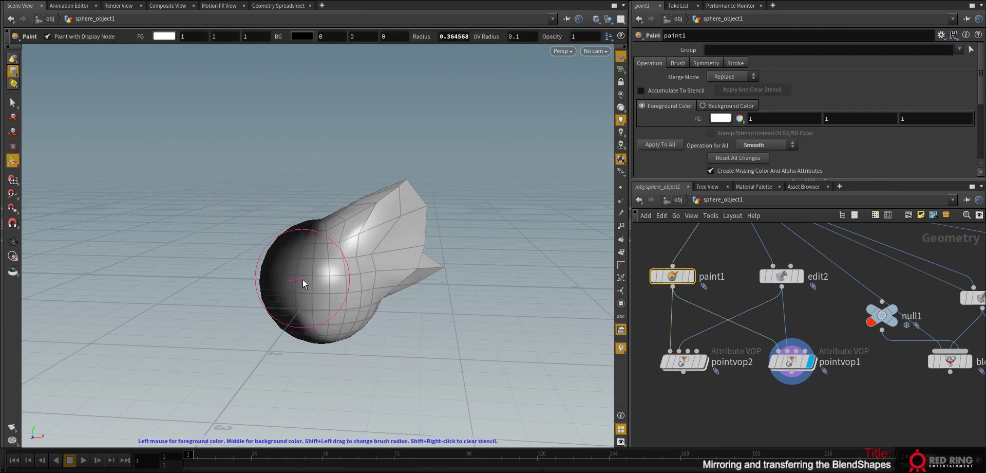
mouse_move(303, 255)
left_mouse_down()
mouse_move(305, 236)
mouse_move(267, 250)
left_mouse_up()
- Paint the left side and the top of the sphere with the black background color
mouse_move(279, 232)
middle_mouse_down()
mouse_move(292, 242)
mouse_move(304, 336)
mouse_move(314, 309)
middle_mouse_up()
left_click_drag(354, 314, 385, 349, "alt")
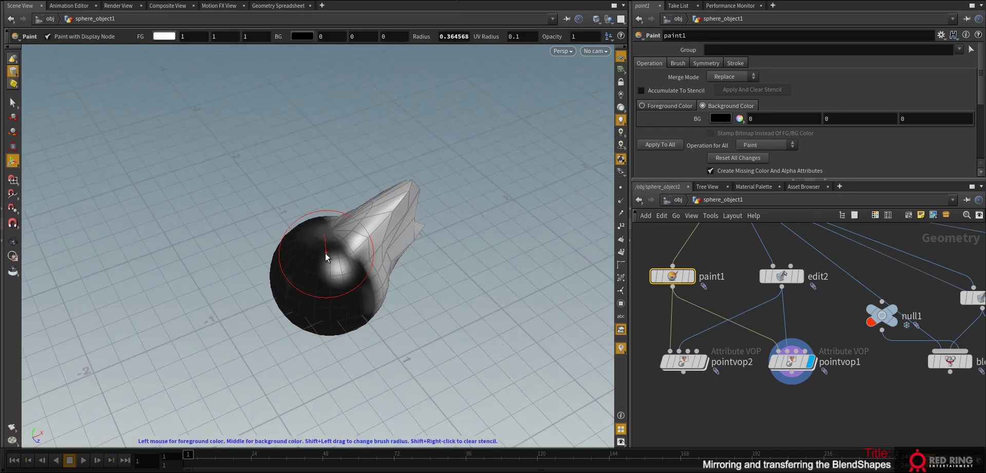
mouse_move(325, 253)
middle_mouse_down()
mouse_move(297, 248)
mouse_move(332, 241)
middle_mouse_up()
- Duplicate blendshapes1 and place the copy below pointvop2
middle_click_drag(820, 413, 789, 400)
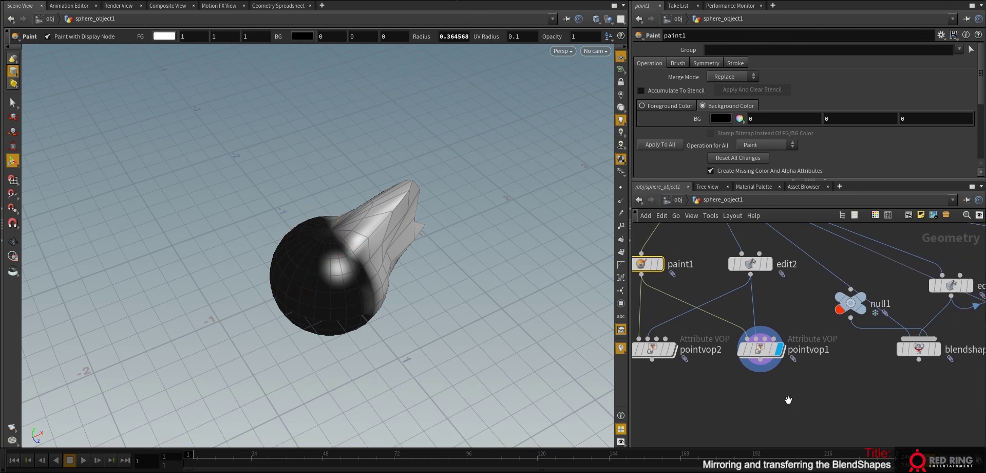
scroll(781, 403, "down", 3)
left_click(889, 343)
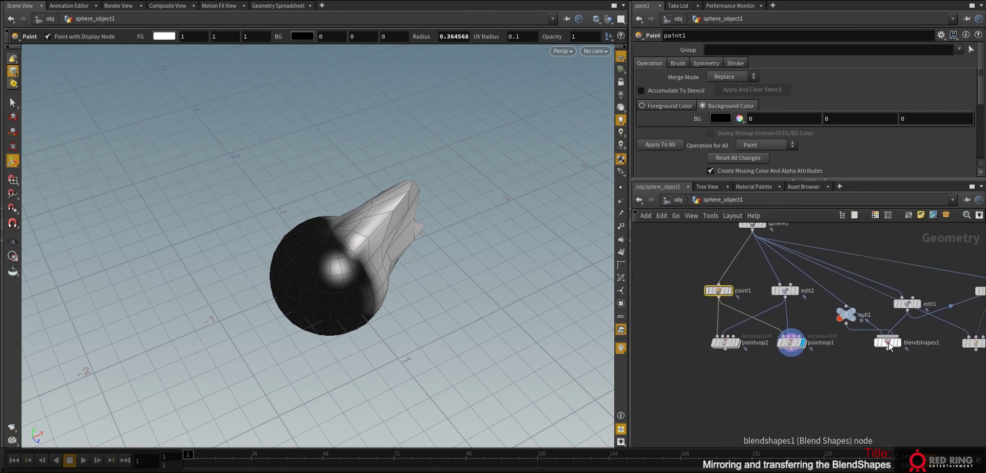
key("ctrl+v")
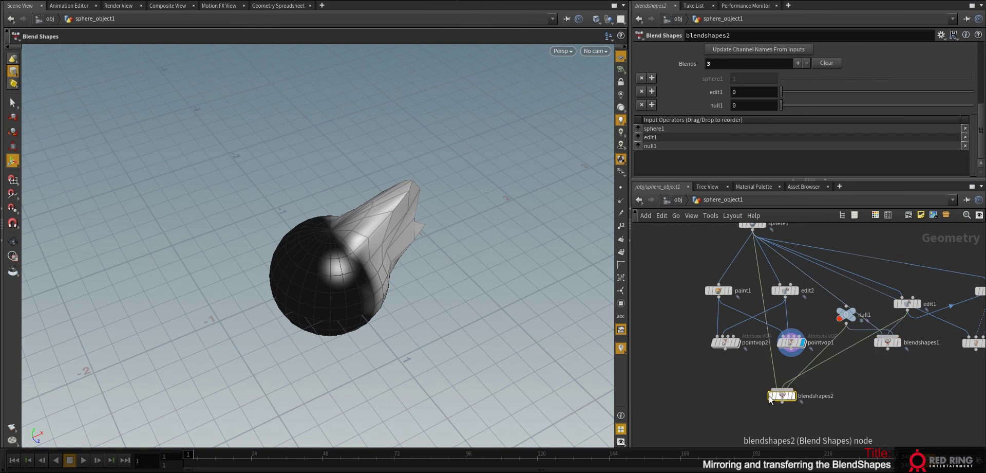
left_click_drag(786, 398, 729, 400)
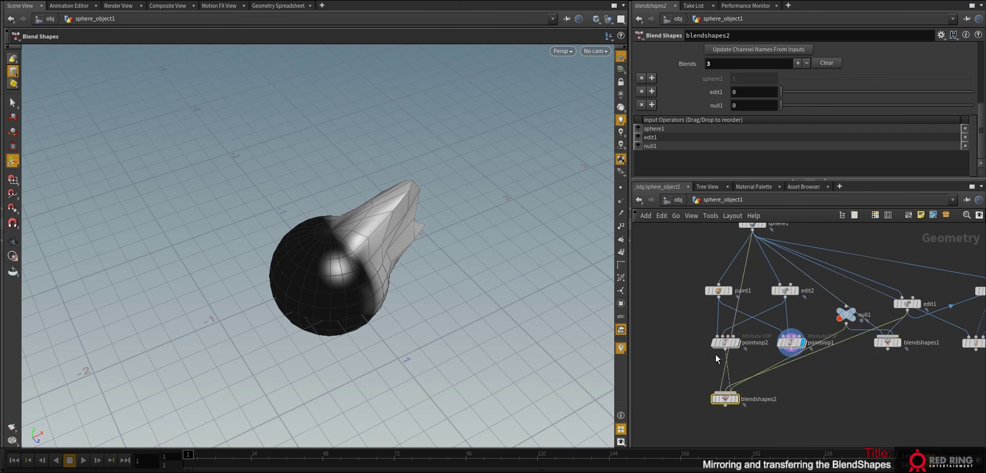
- Replace the edit1 and null1 inputs of blendshapes2 with pointvop1 and pointvop2, and display blendshapes2
left_click_drag(725, 349, 744, 380)
left_click_drag(792, 349, 740, 388)
left_click(737, 400)
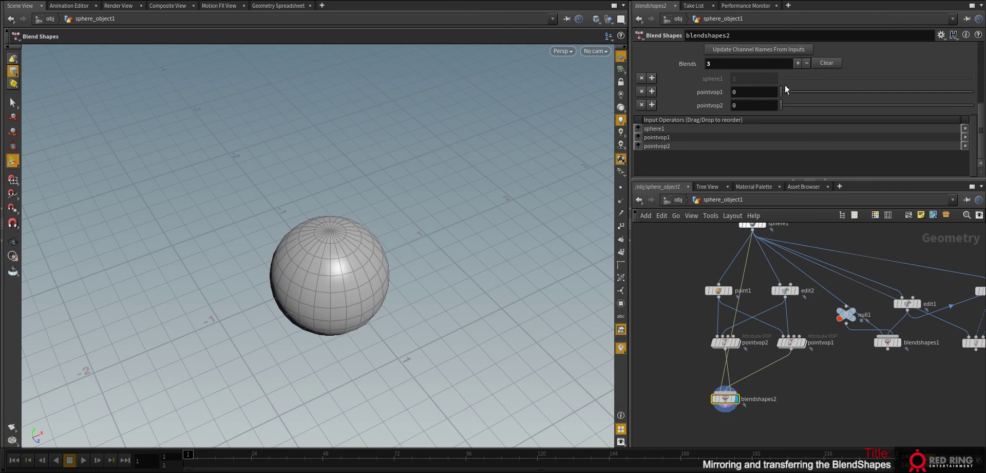
- Test the pointvop1 blend at 0.861, reset it to 0, and set the pointvop2 blend to 0.64
left_click_drag(782, 91, 947, 92)
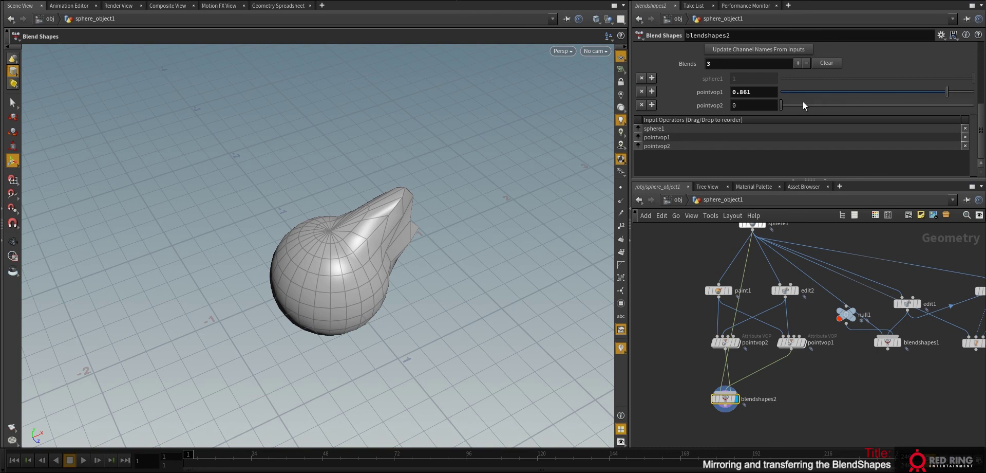
left_click_drag(786, 105, 760, 91)
mouse_move(917, 107)
left_mouse_down()
mouse_move(942, 103)
mouse_move(904, 101)
left_mouse_up()
left_click_drag(437, 328, 352, 313, "alt")
right_click_drag(352, 314, 463, 337, "alt")
- Tidy the network by moving sphere1 to the upper left and blendshapes2 directly beneath it
middle_click_drag(833, 391, 777, 406)
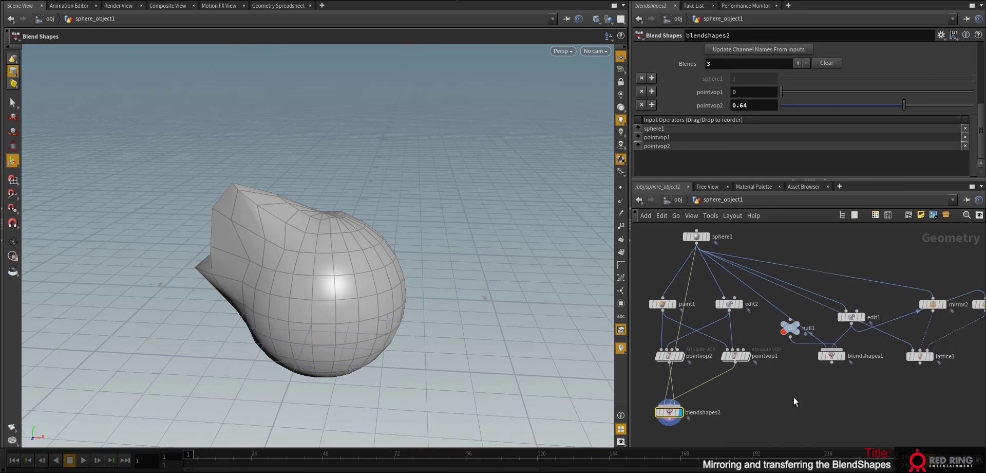
scroll(794, 397, "down", 2)
left_click_drag(713, 263, 666, 257)
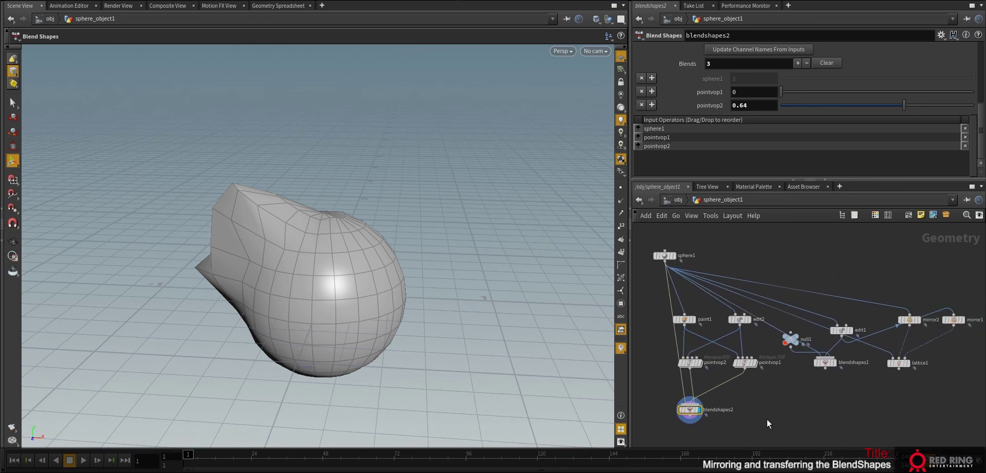
middle_click_drag(768, 419, 805, 405)
left_click_drag(729, 395, 712, 395)
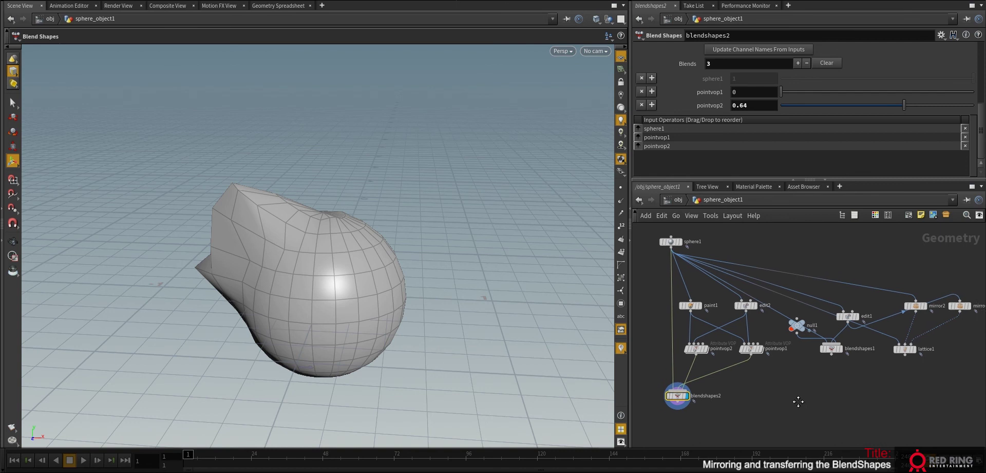